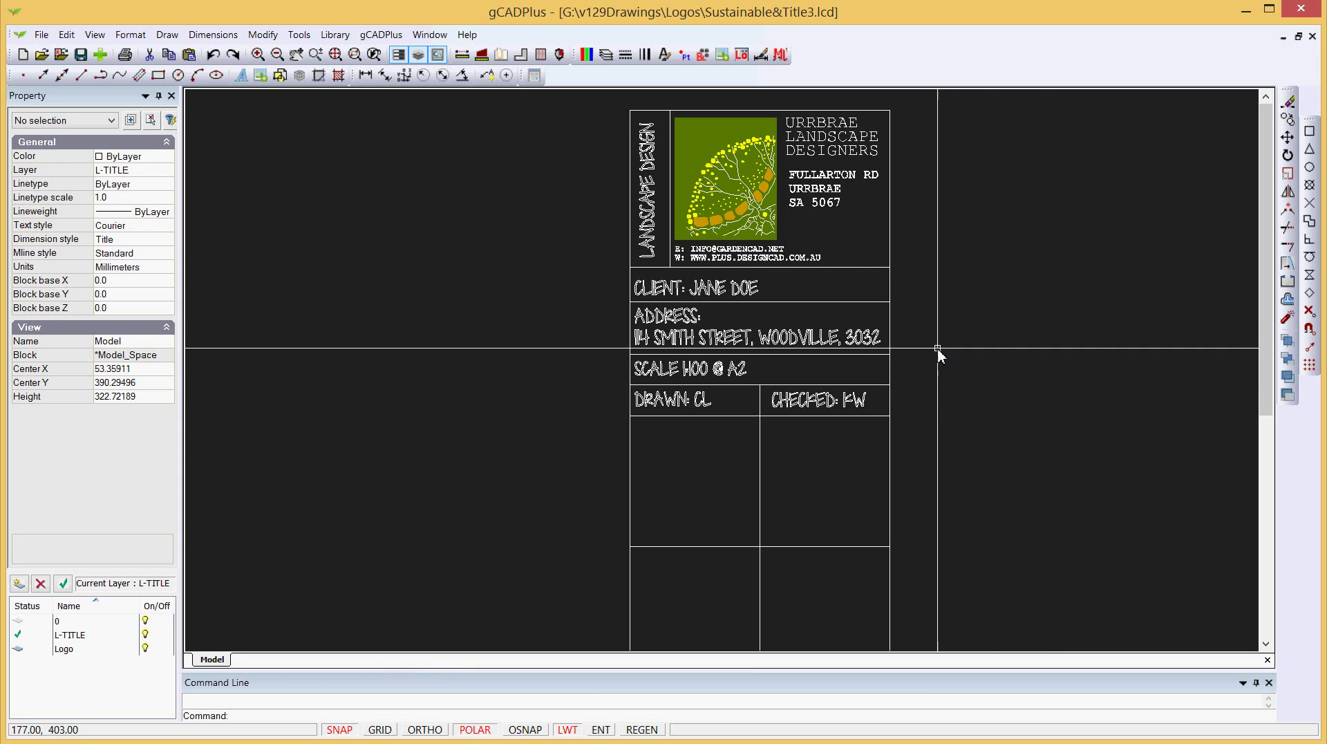
- Inspect a title-block line, then close Sustainable&Title3.lcd to return to the Linda27 drawing
click(847, 302)
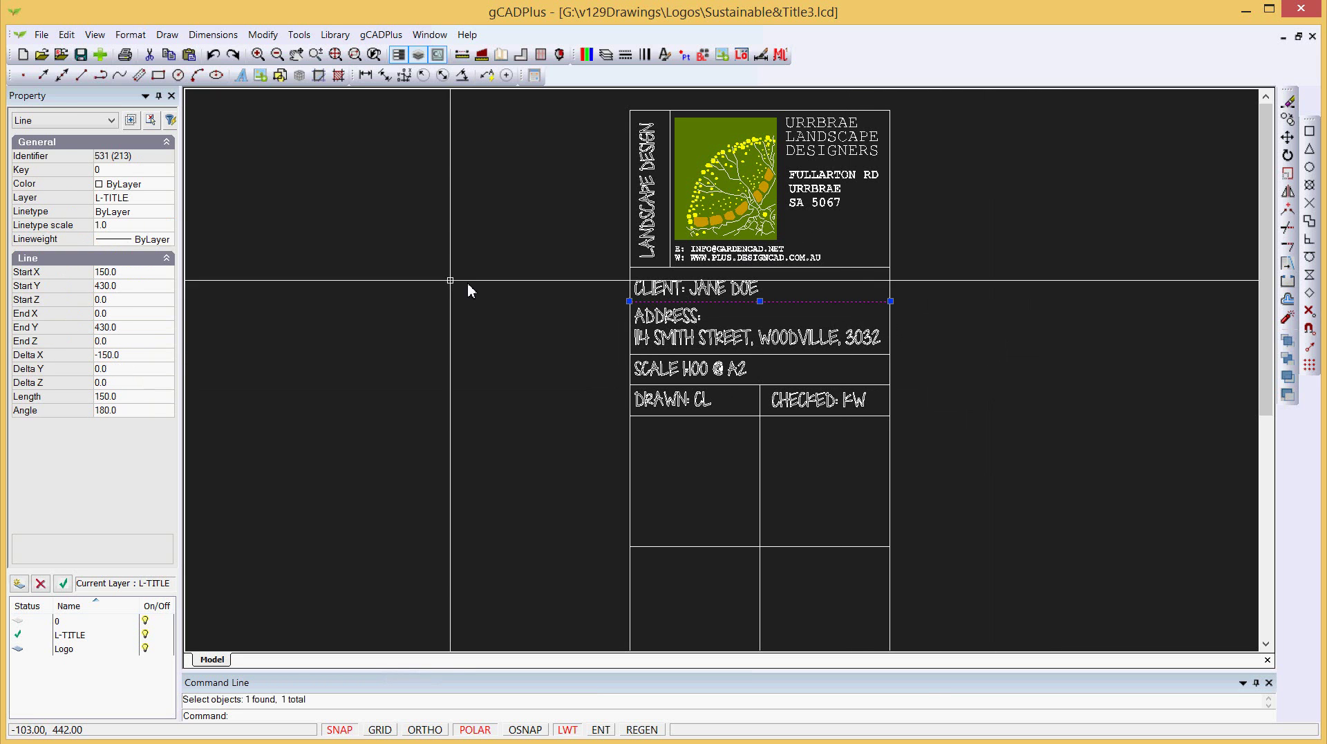
key(Escape)
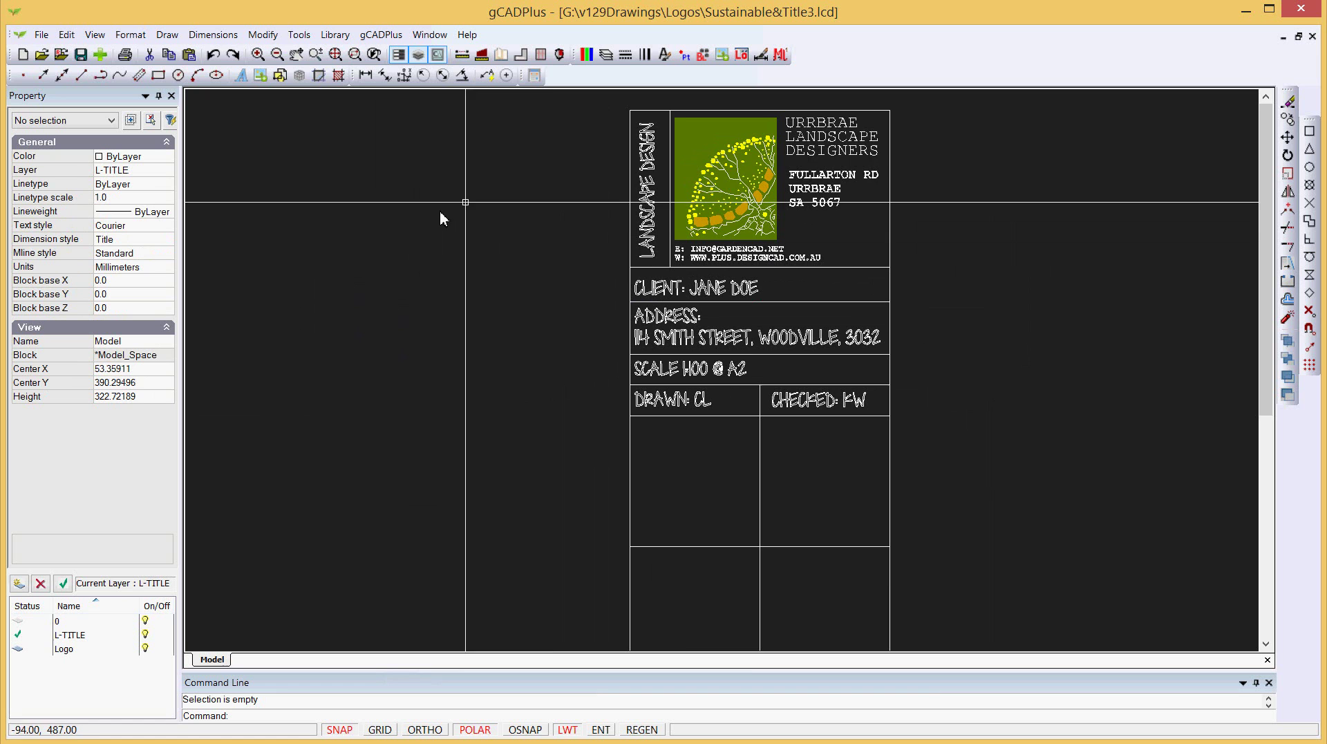
click(1312, 36)
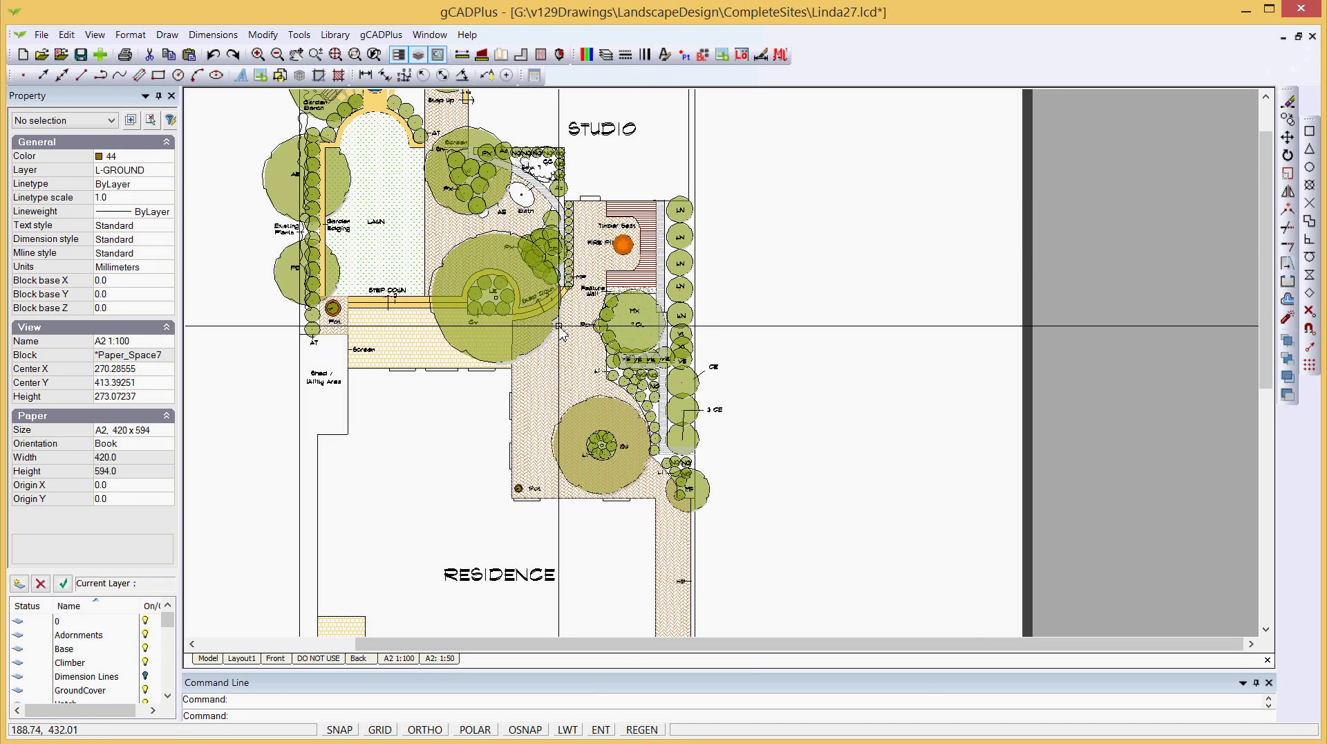
- Zoom out to show the whole A2 1:100 paper sheet around the Linda27 garden plan
scroll(564, 329, down, 1)
scroll(563, 329, down, 1)
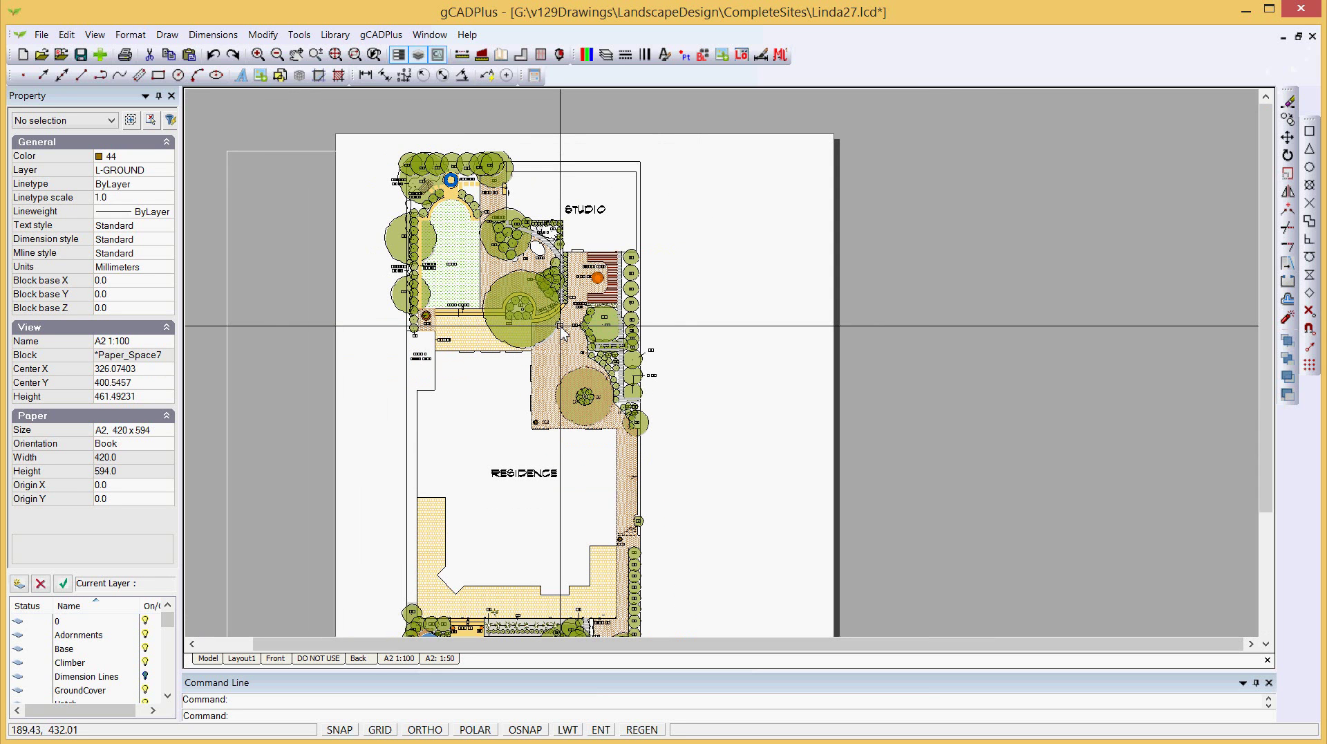
- Add the Sustainable&Title3.lcd block from file to the block list and start inserting it
click(702, 55)
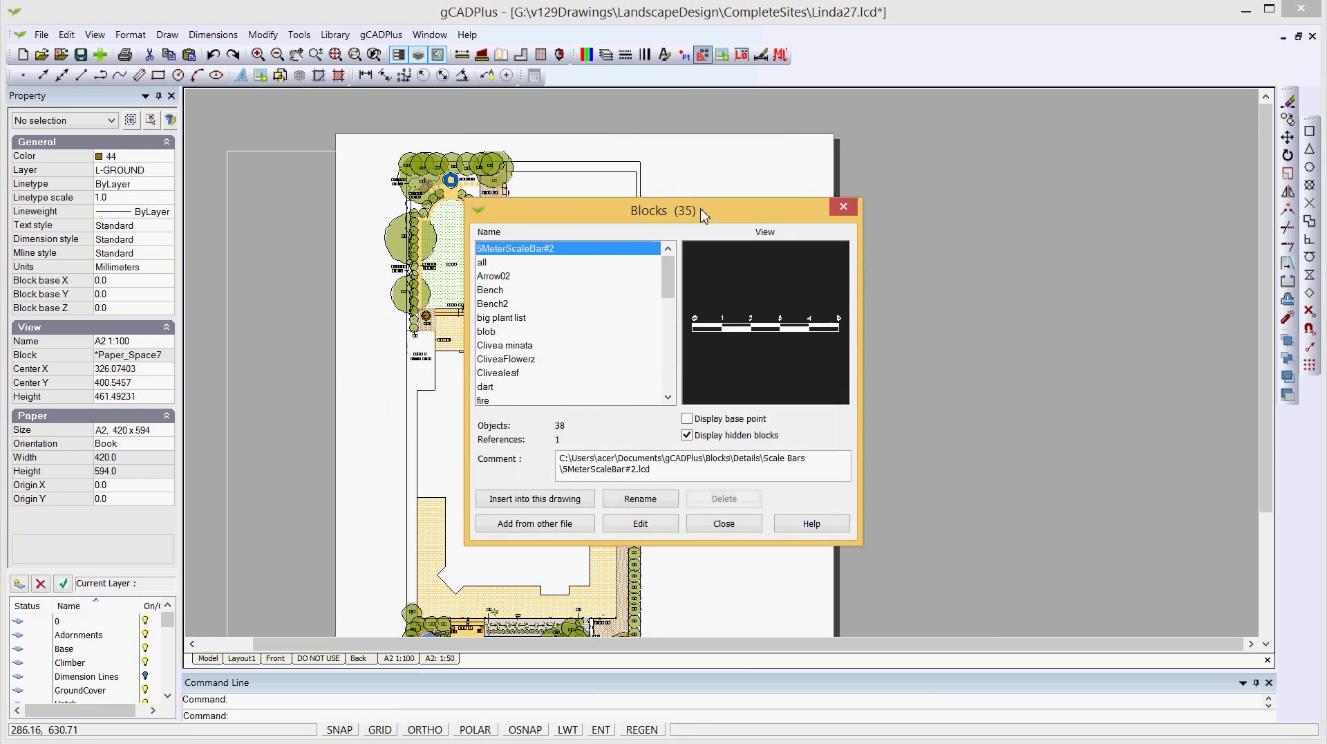
click(534, 523)
click(477, 578)
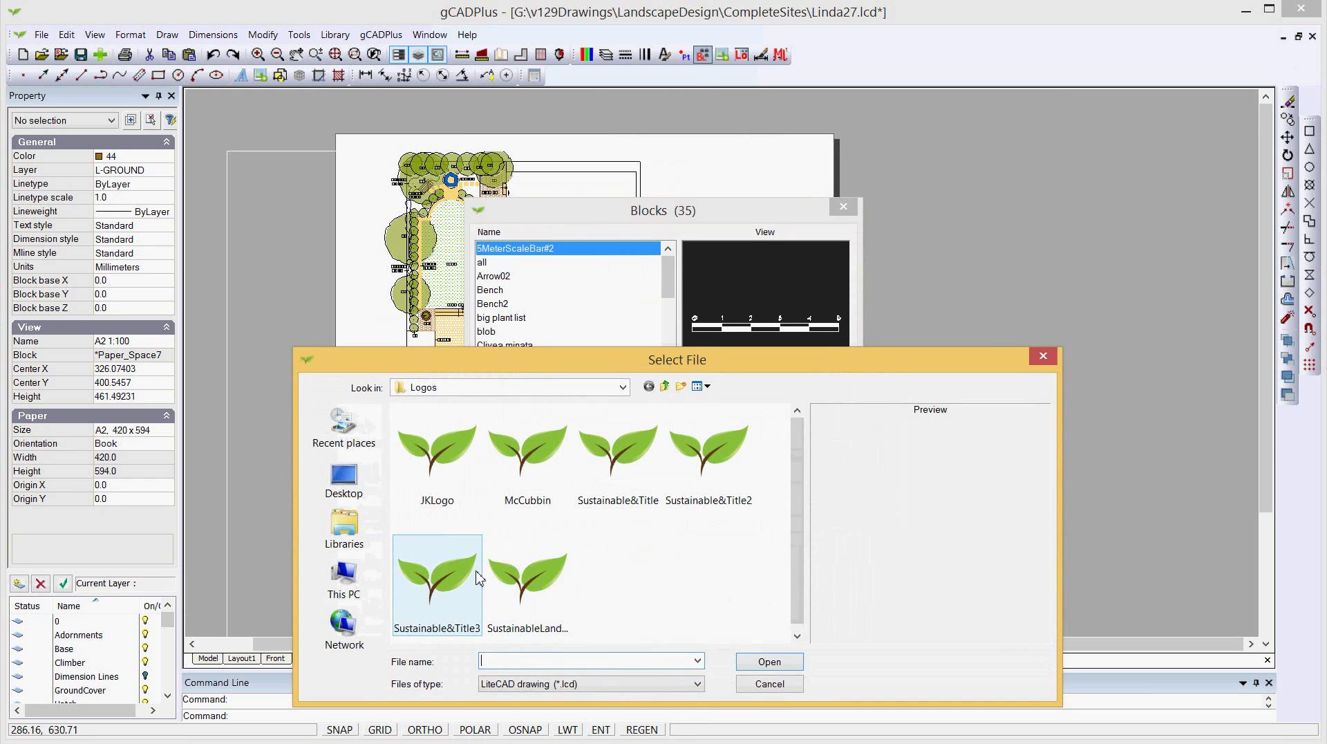
click(761, 658)
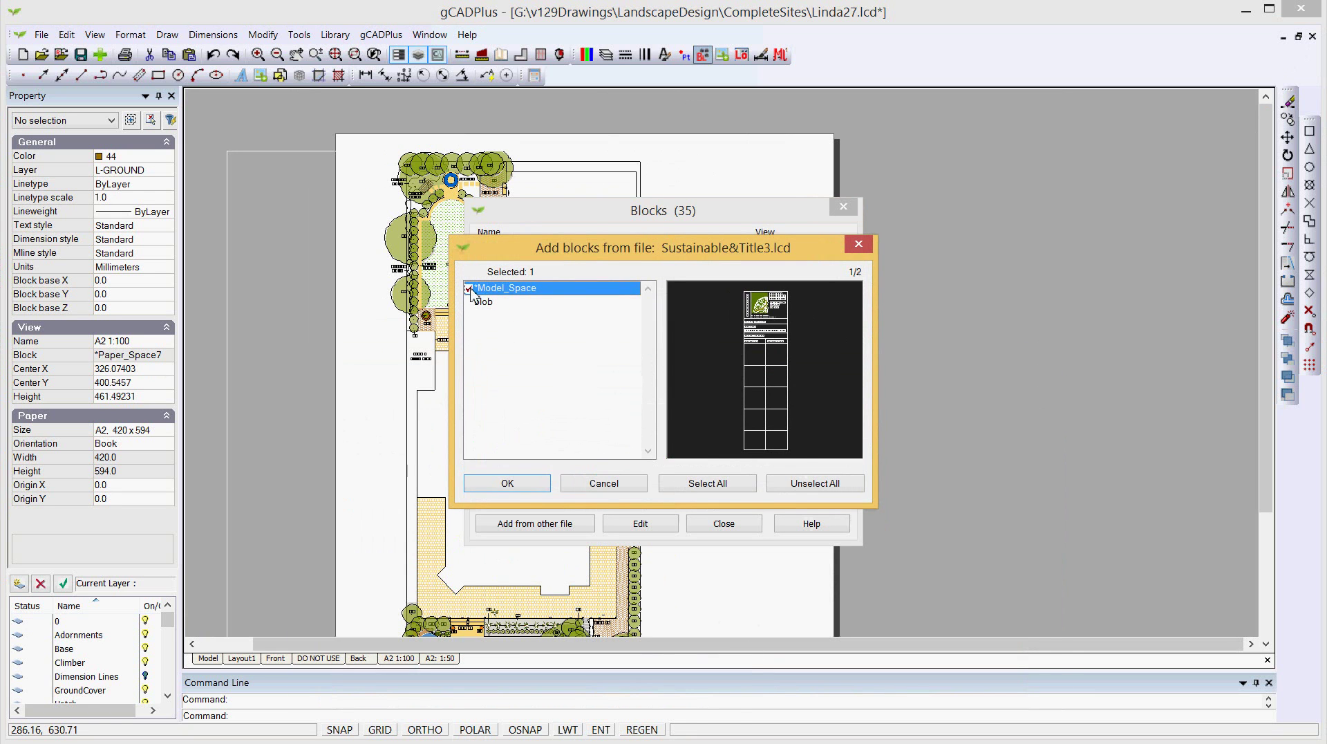
click(523, 485)
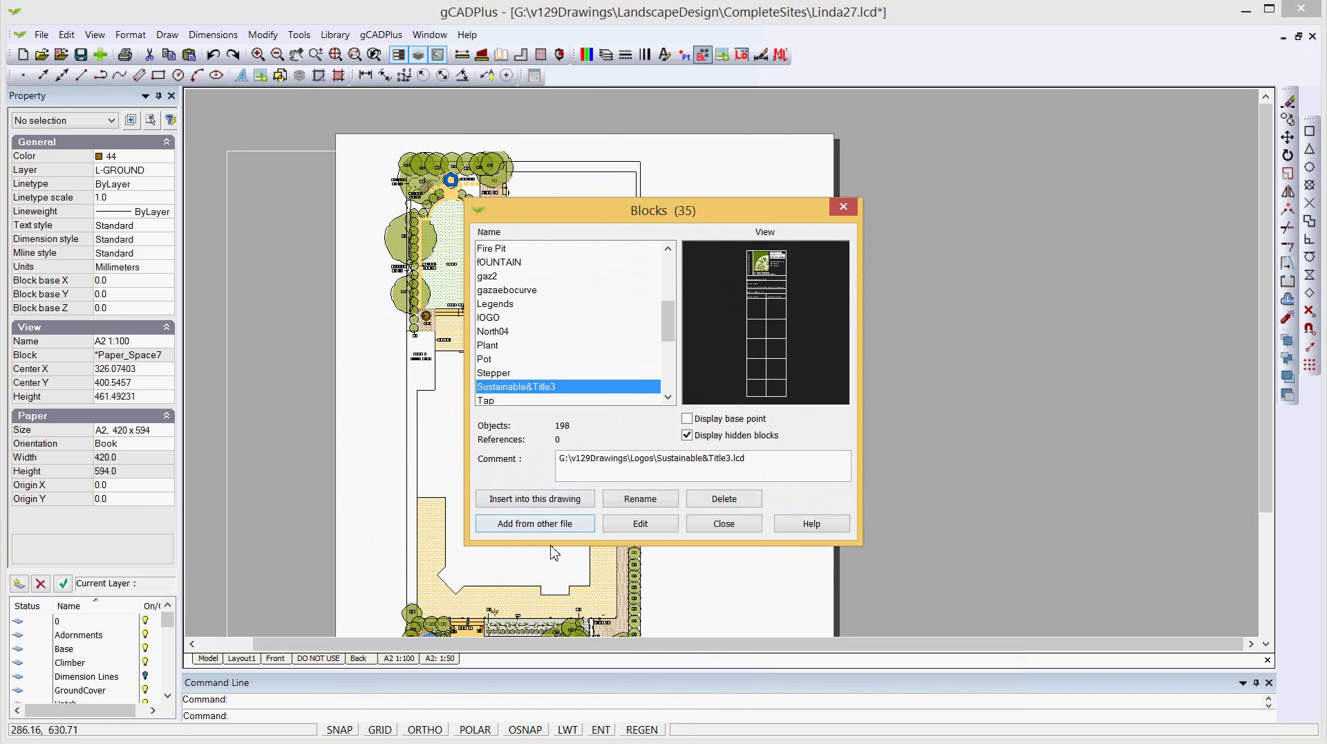
click(542, 500)
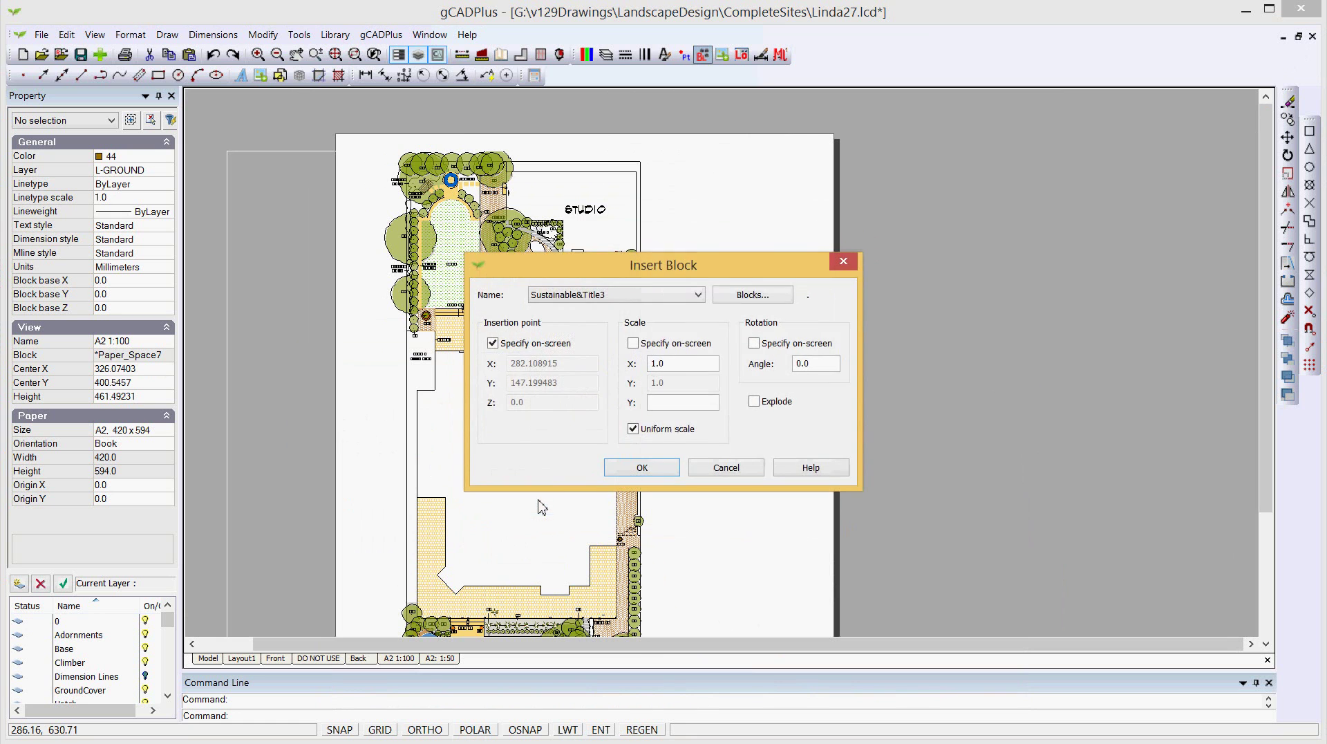
- Accept the insert settings and place the Sustainable&Title3 title block beside the garden plan
click(616, 473)
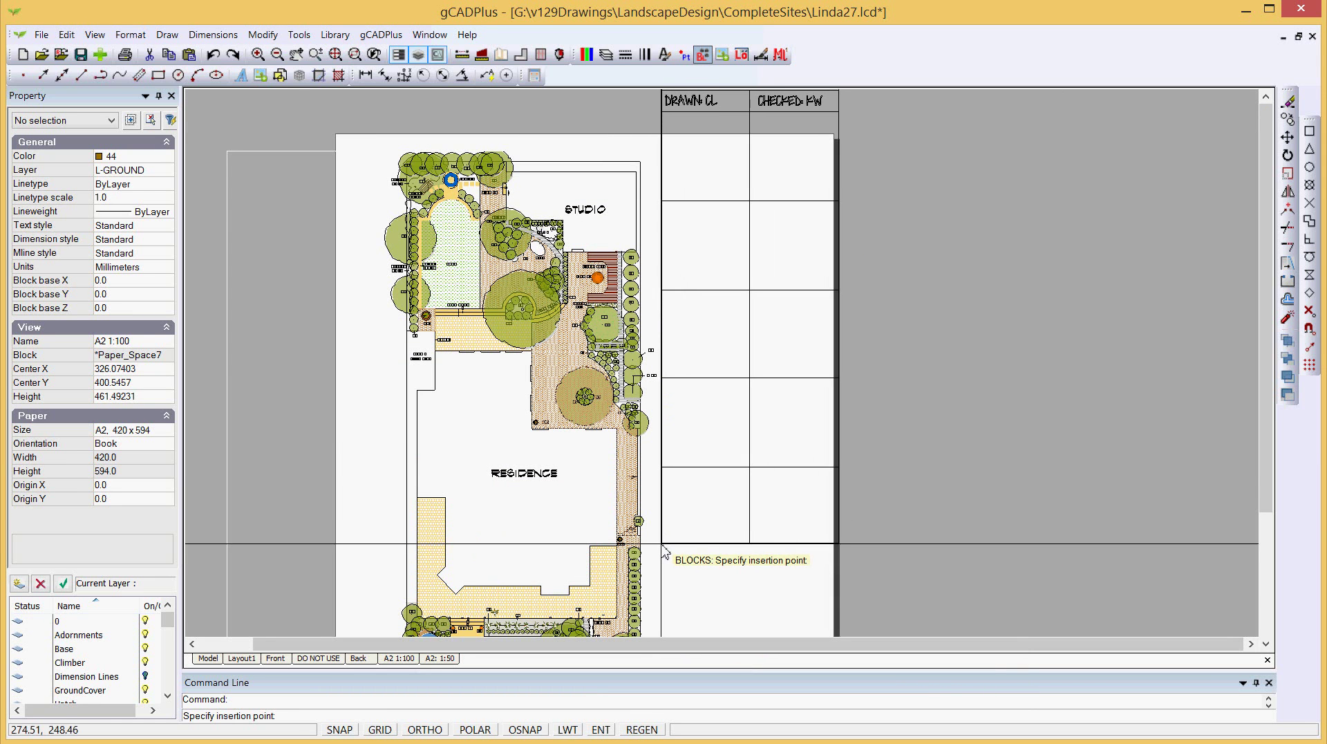
click(658, 586)
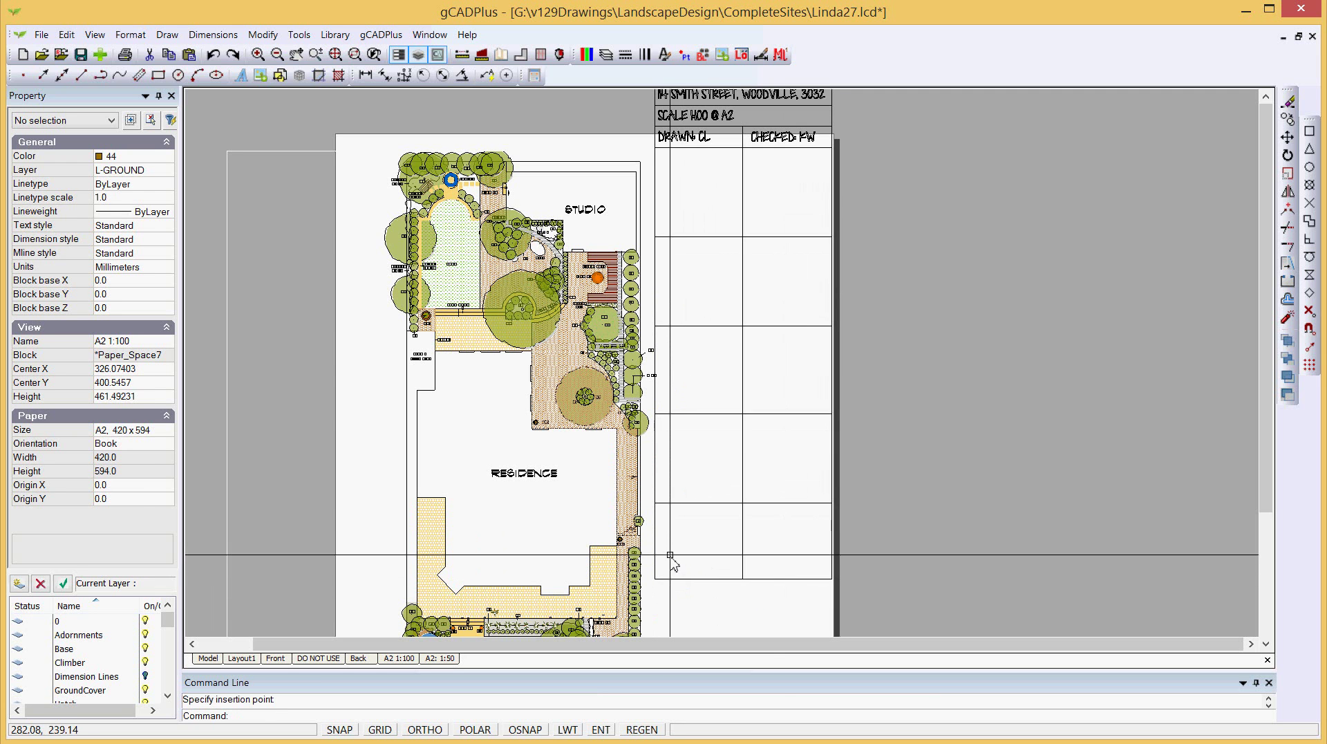
scroll(670, 556, down, 1)
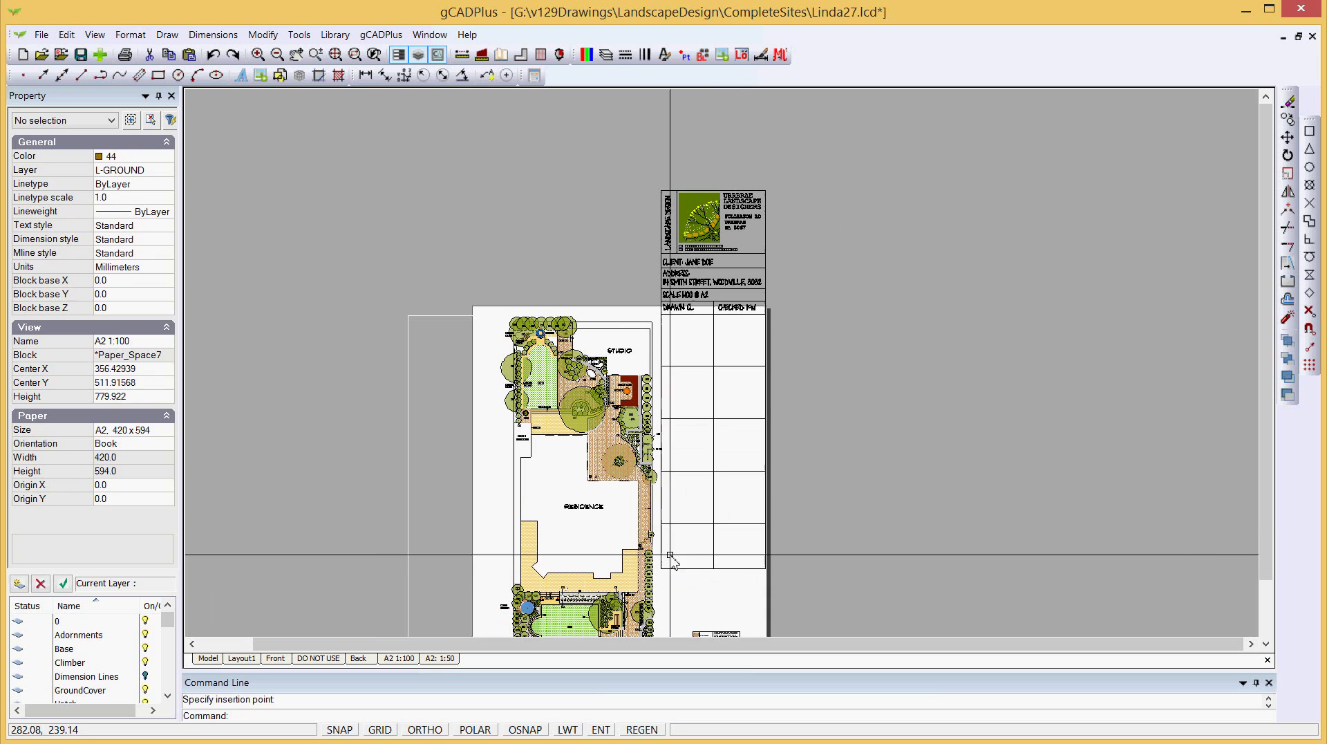
- Scale the title block by 0.7 about its lower corner
click(702, 568)
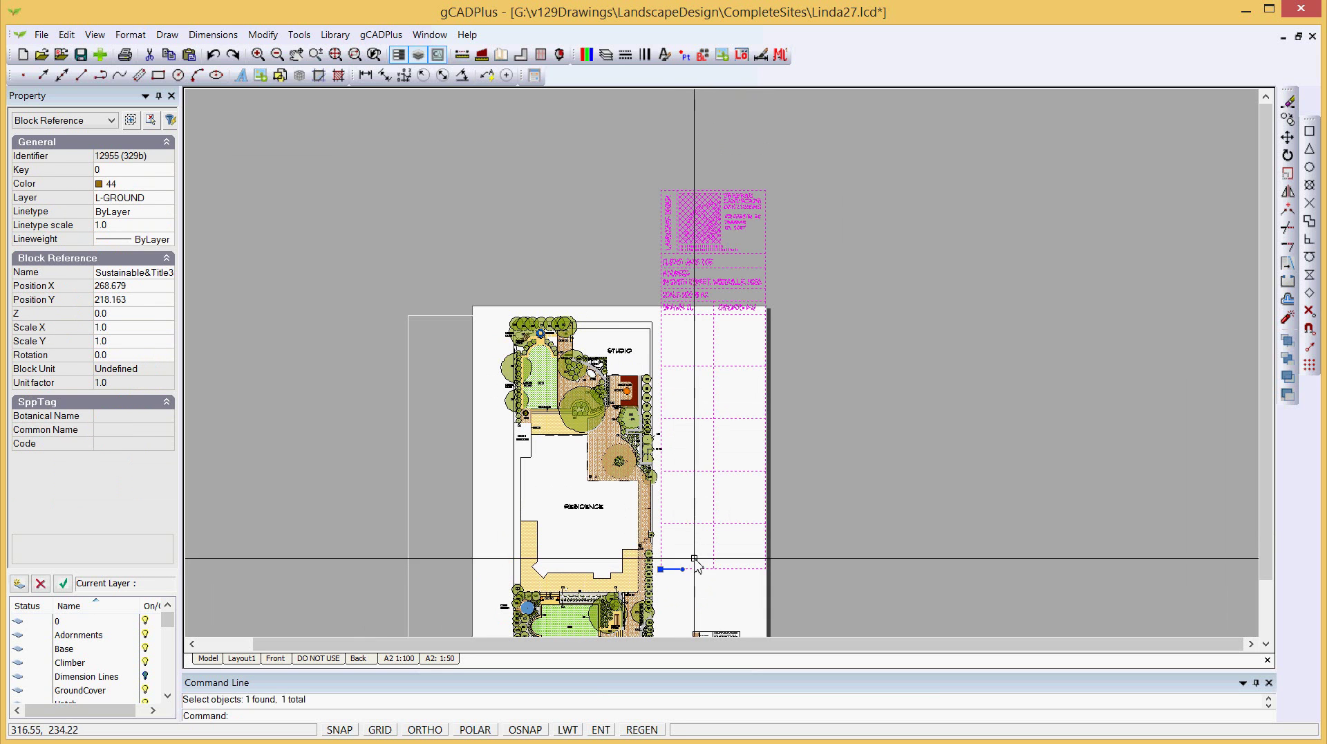
right_click(695, 562)
click(731, 455)
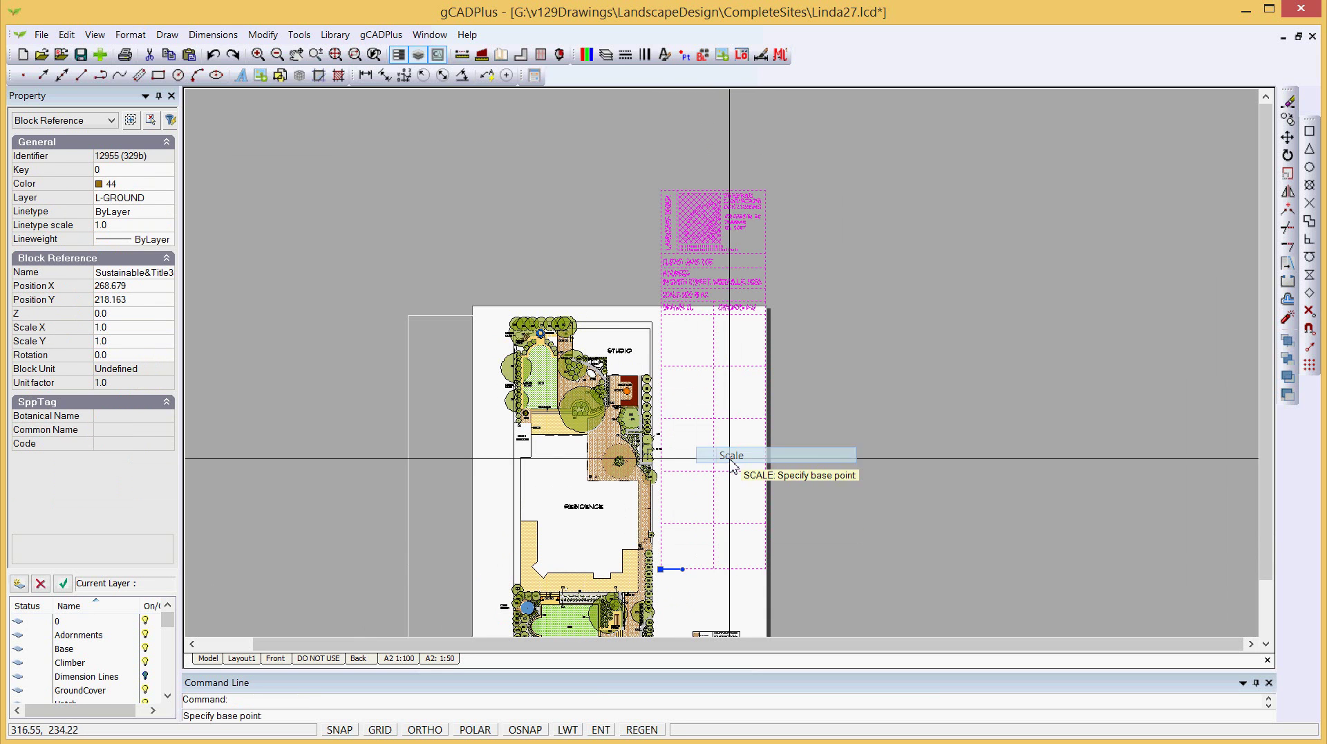
click(661, 570)
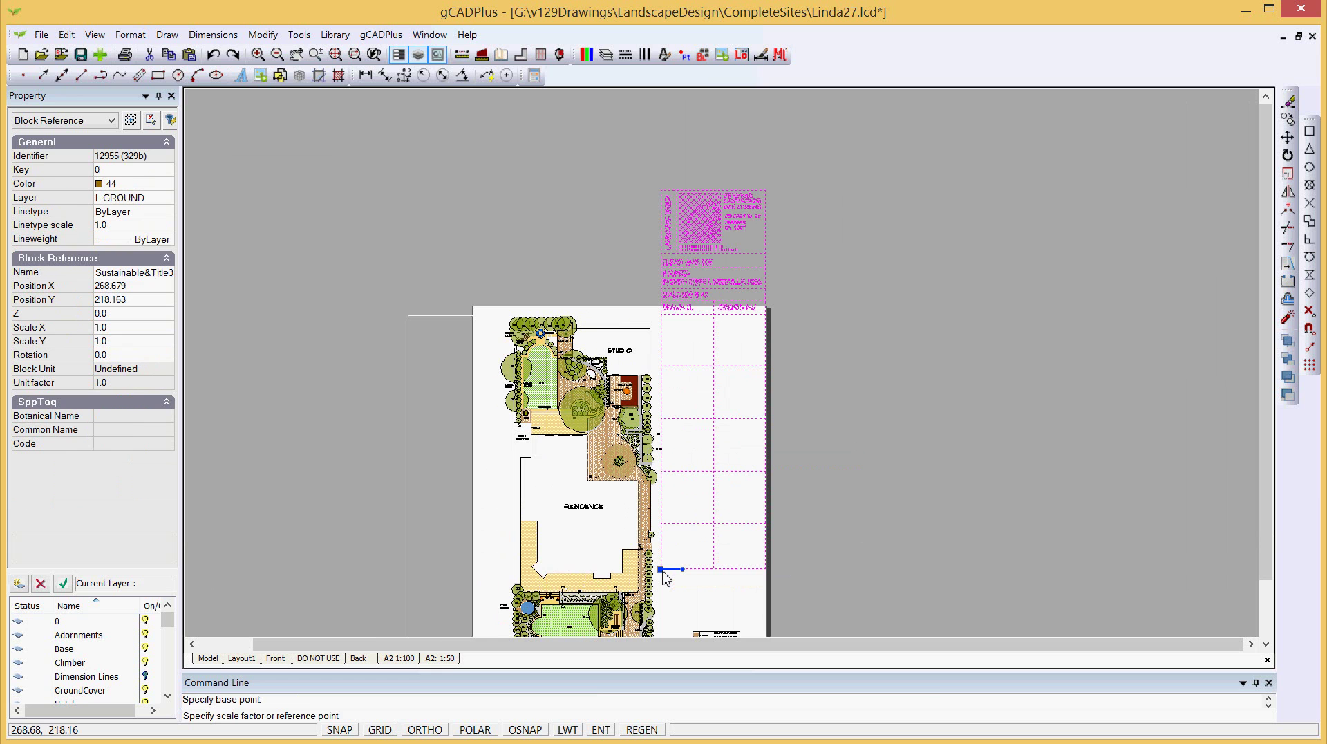
text(.7)
key(Return)
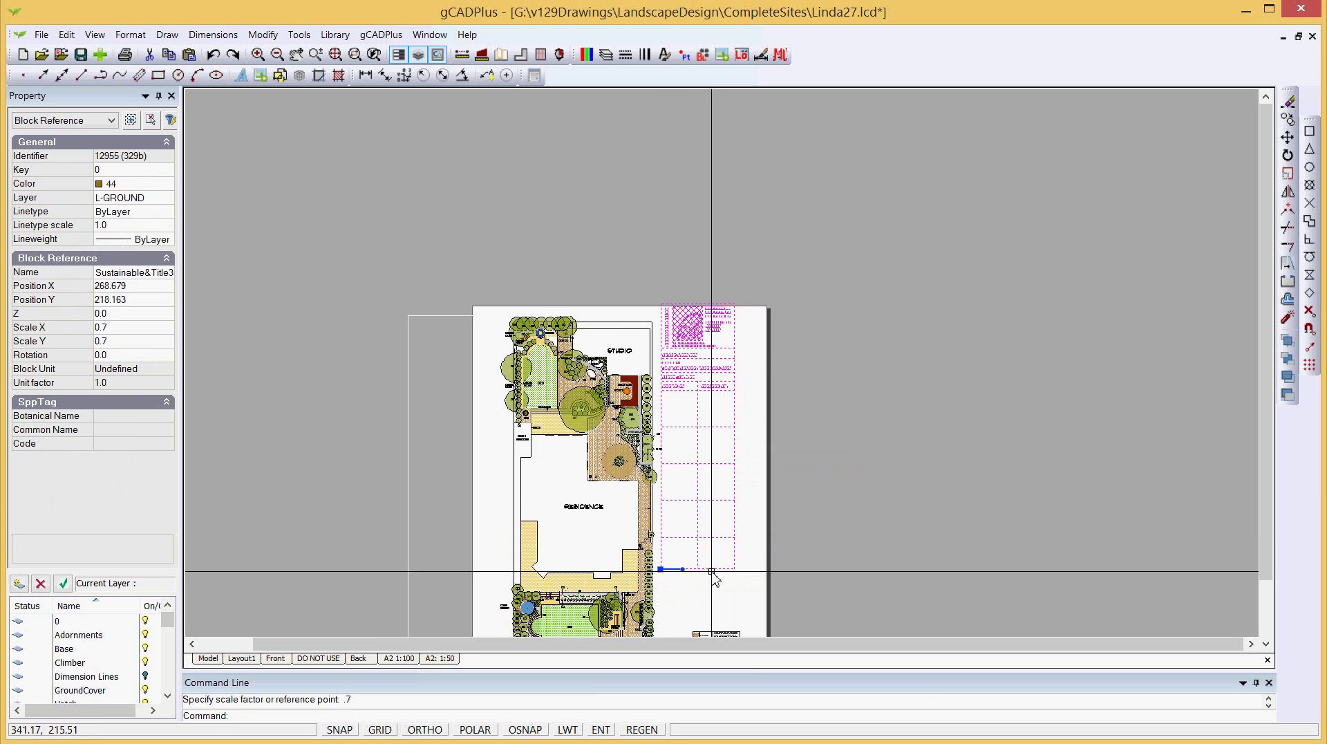
- Move the scaled title block inside the A2 sheet's right edge
click(661, 570)
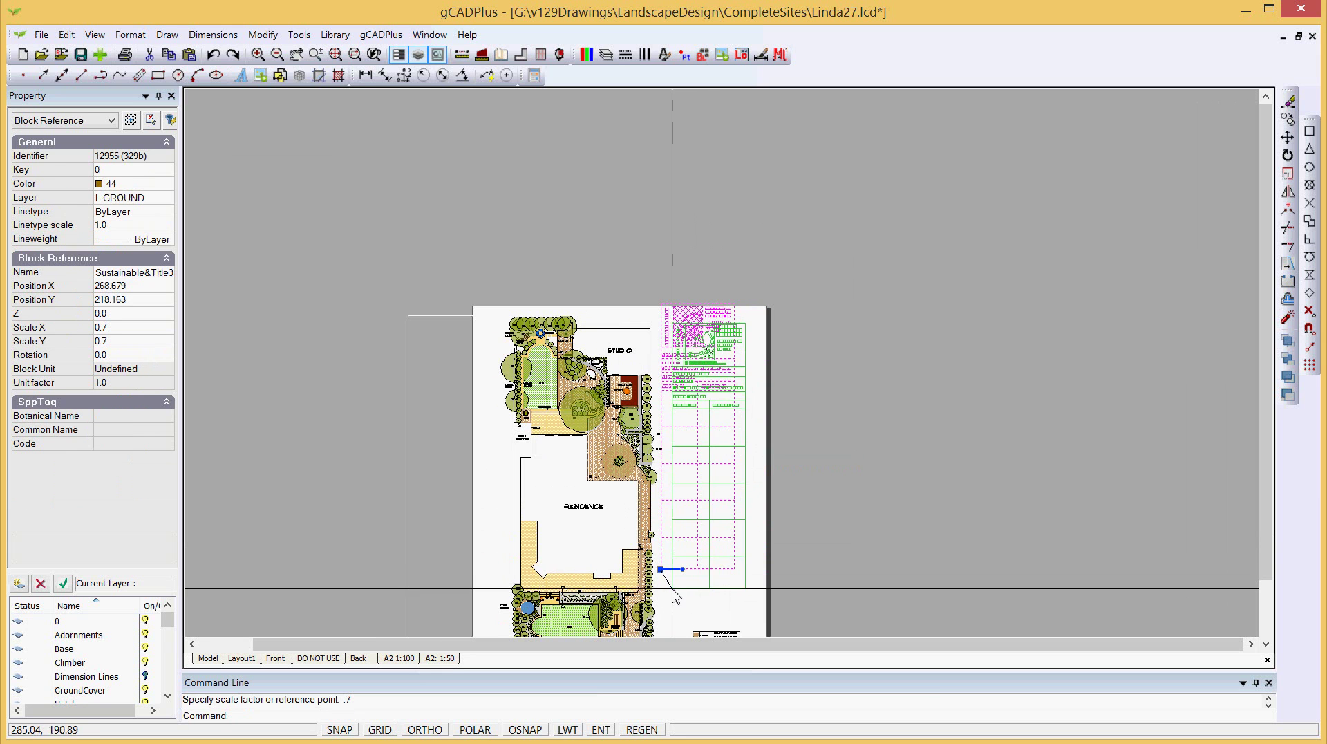
click(677, 590)
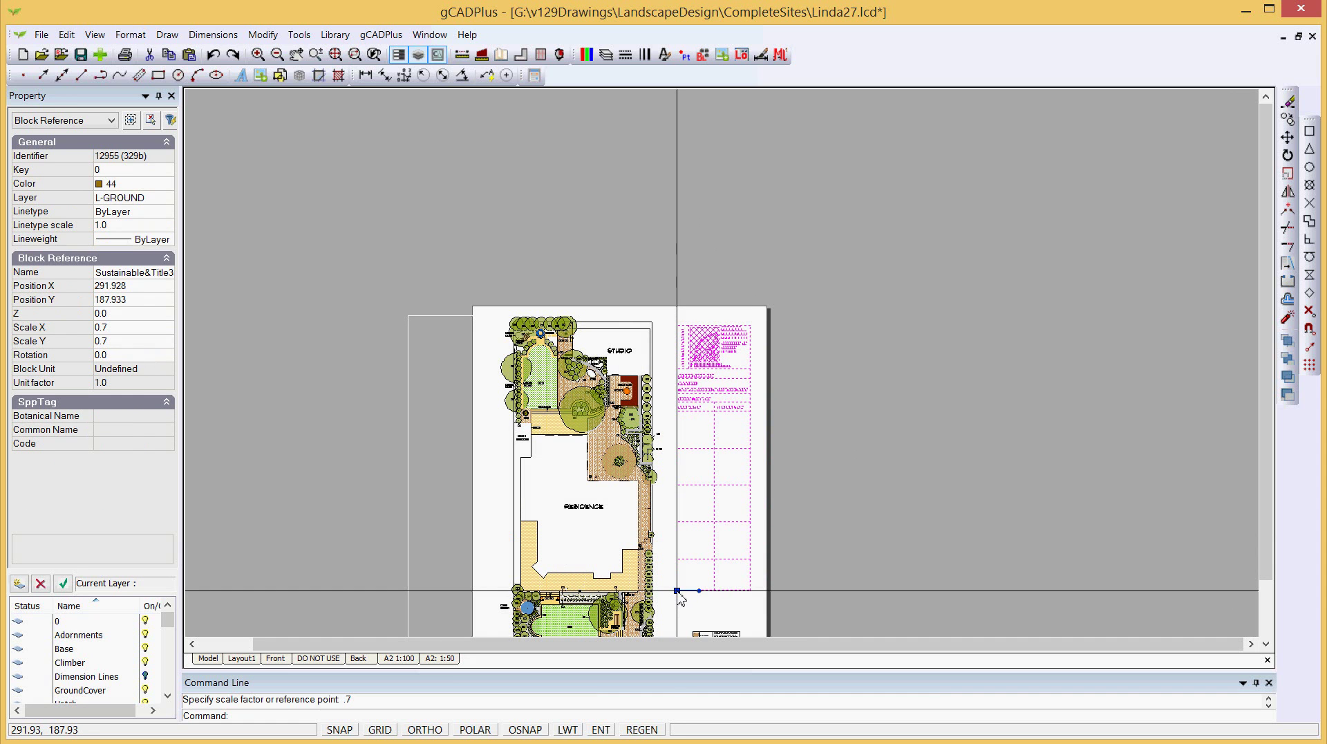
key(Escape)
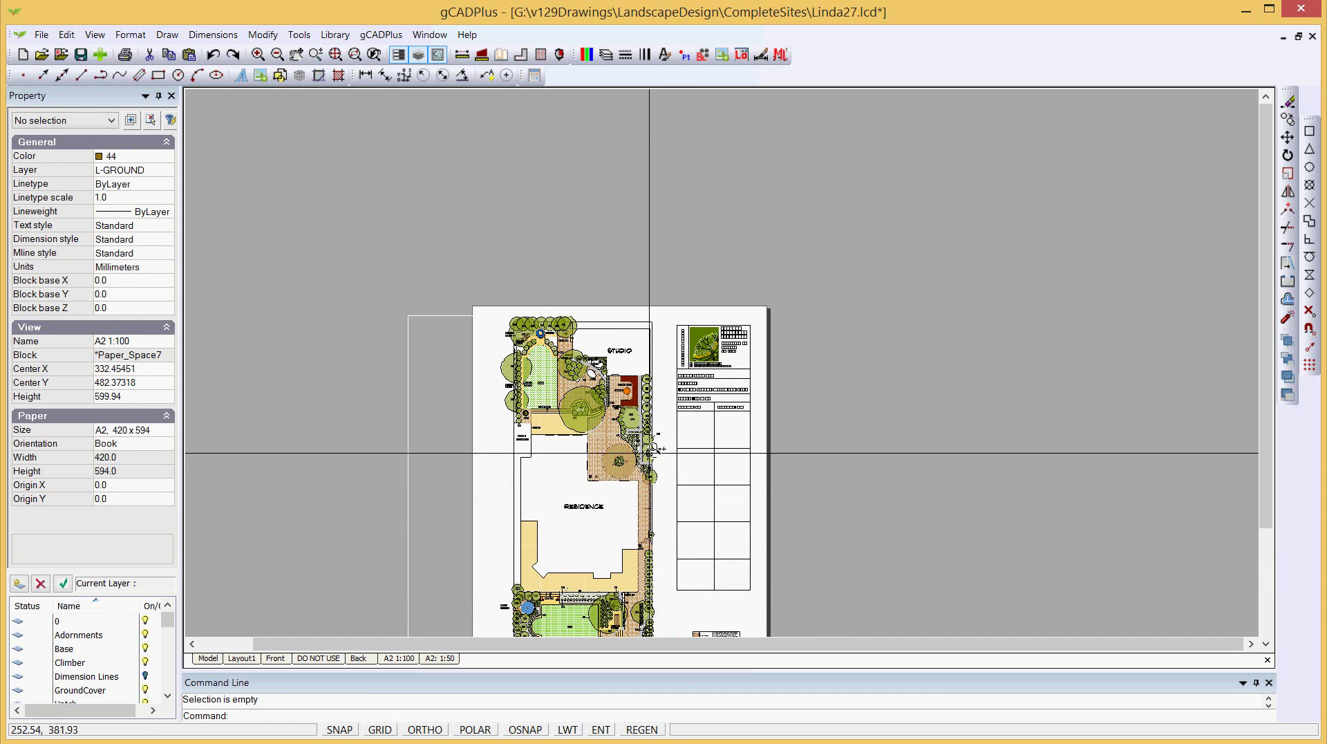
scroll(653, 442, up, 2)
scroll(652, 439, up, 1)
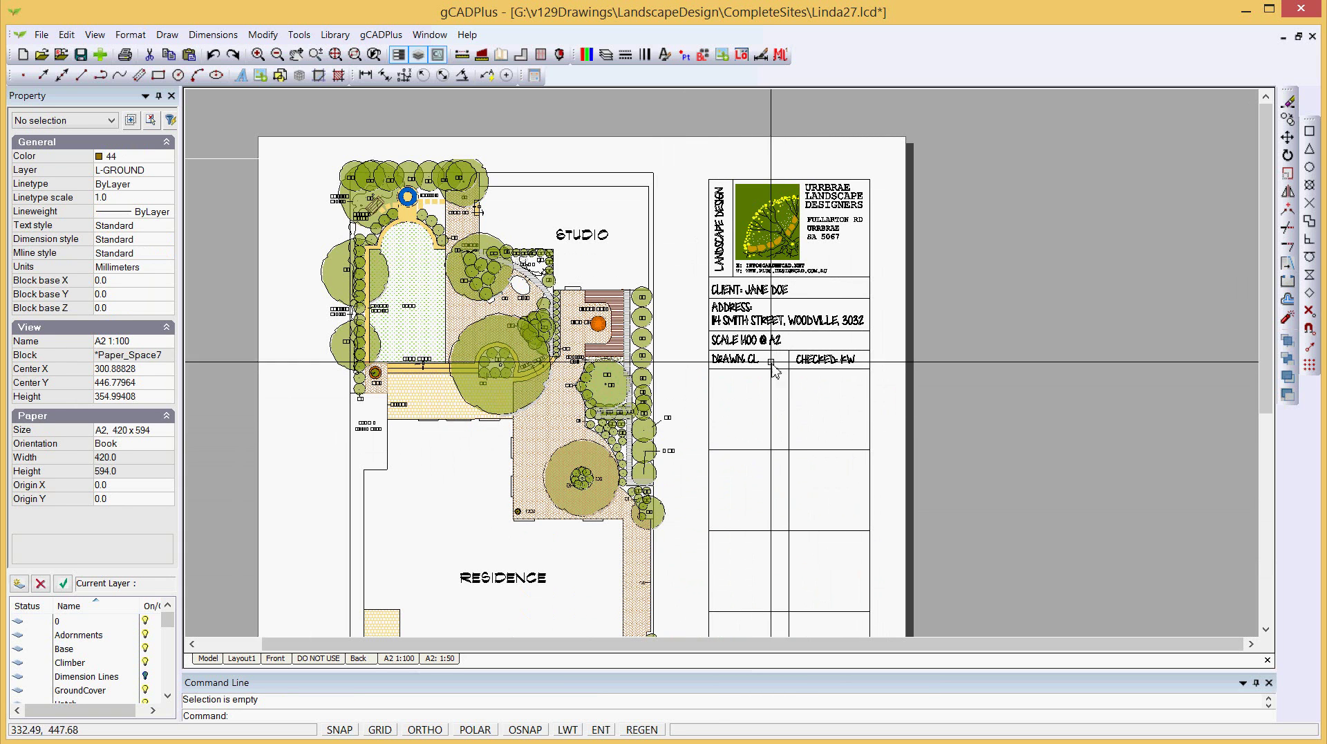
- Open the Sustainable&Title3 title block in the block editor
click(744, 322)
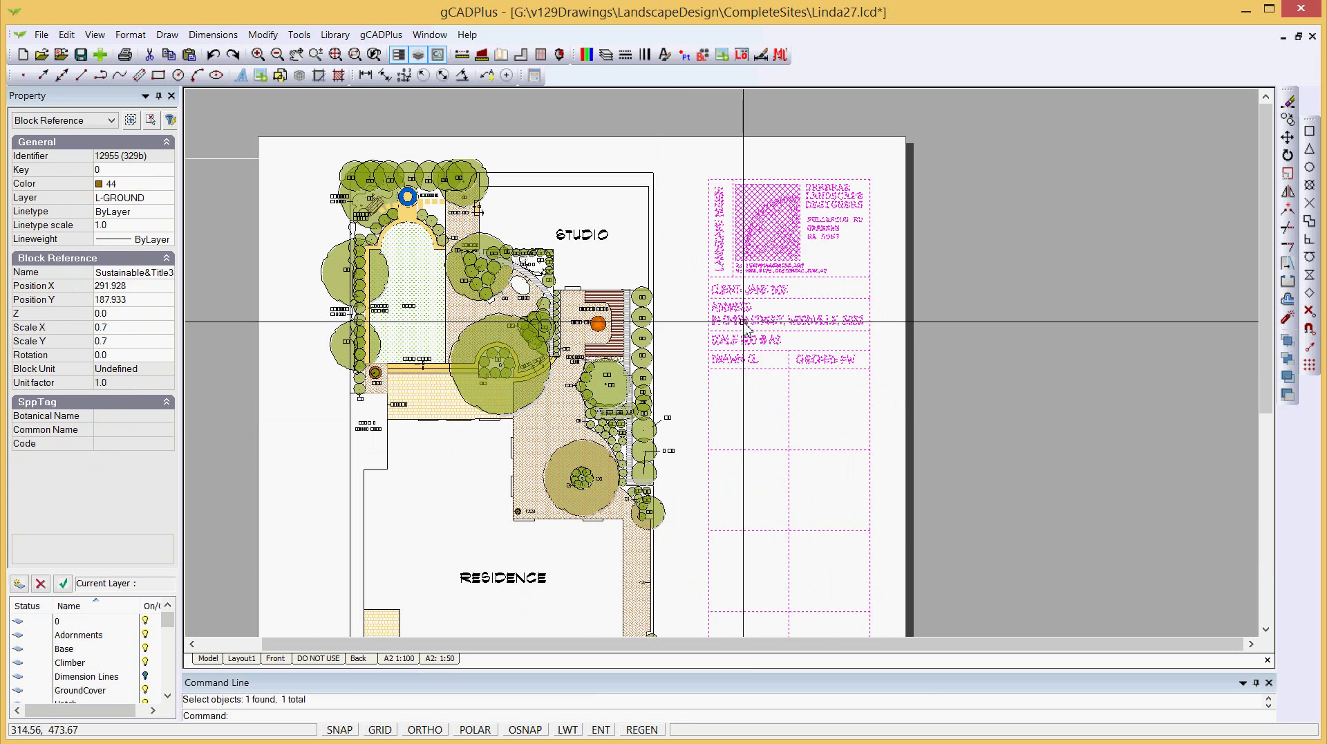
right_click(744, 322)
click(795, 530)
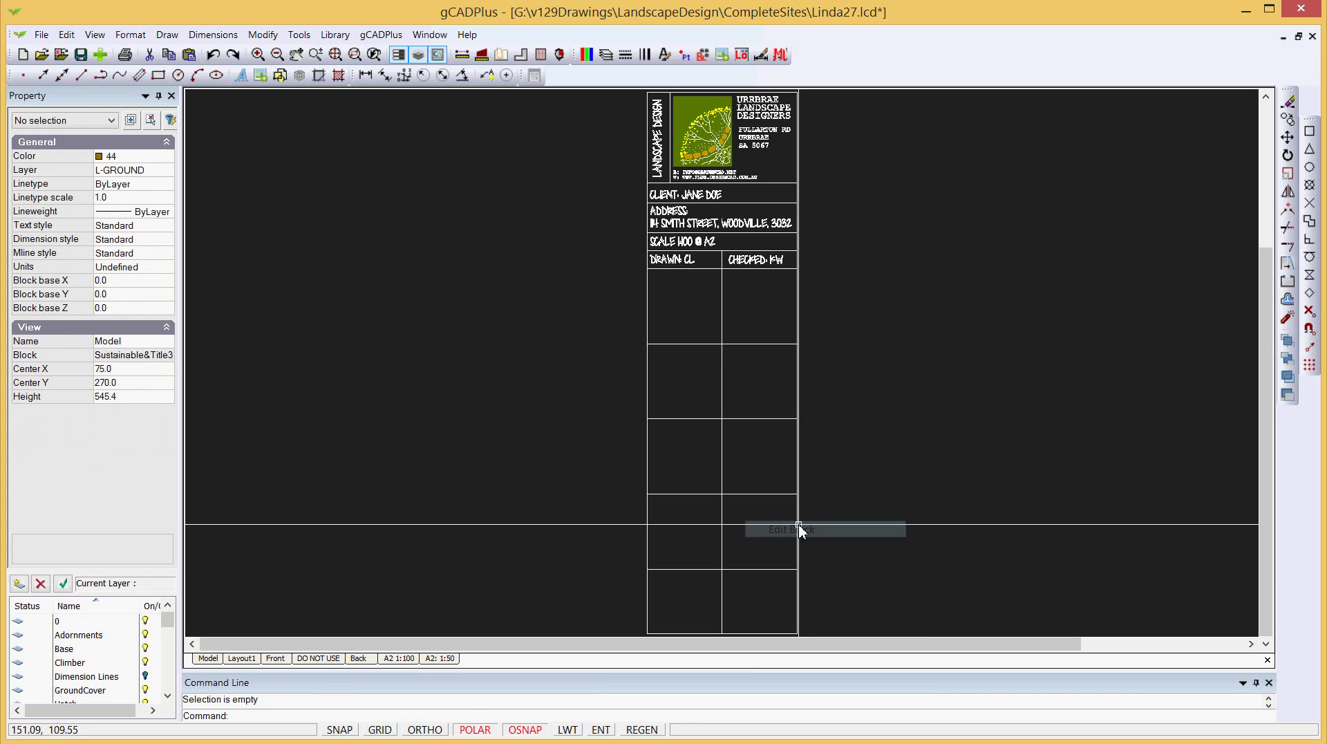
- Inspect the client name and address texts, then head back to the A2 1:100 layout
click(701, 196)
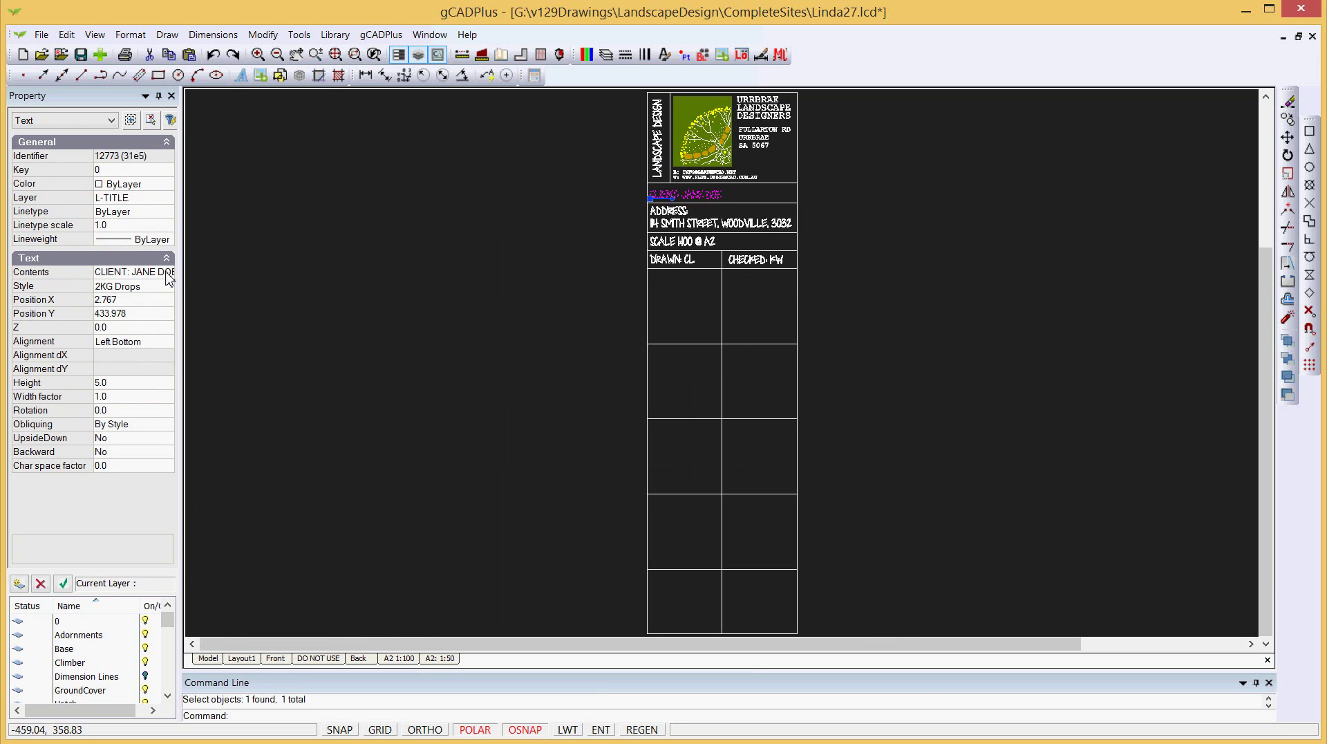
key(Escape)
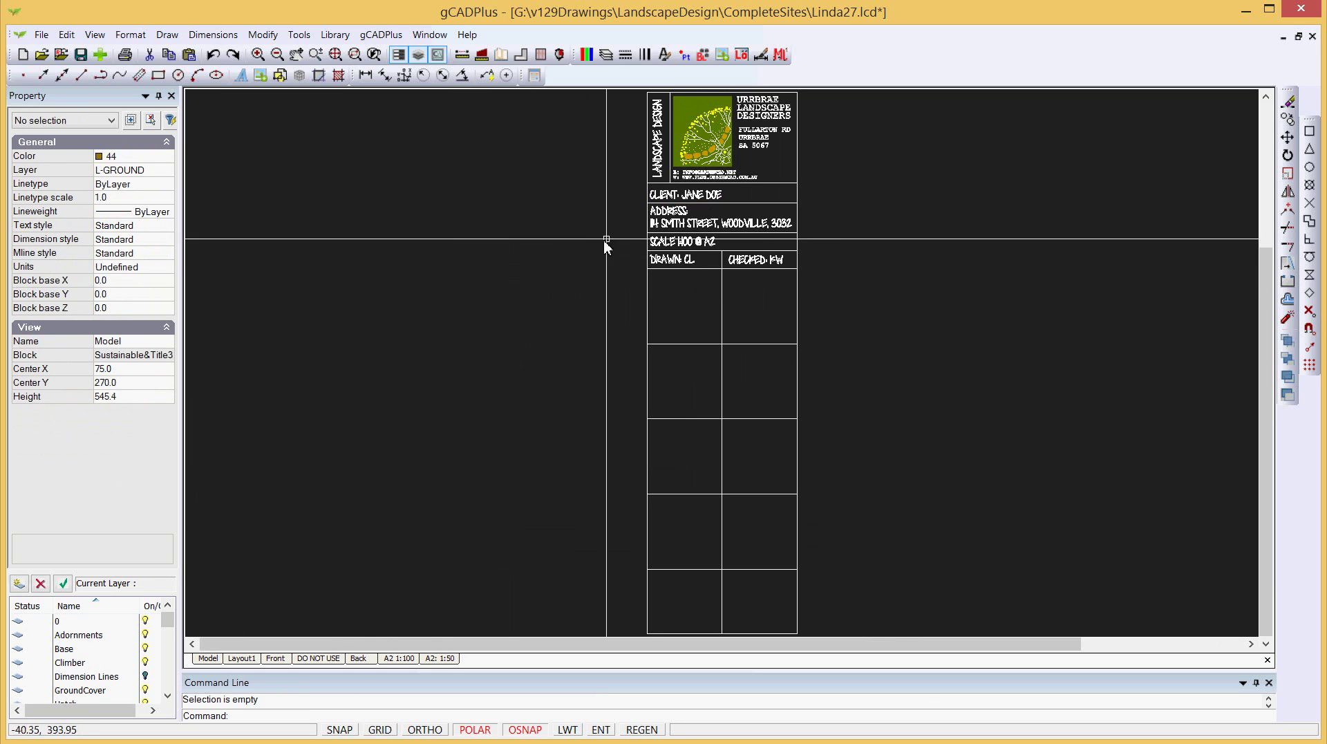
click(681, 223)
key(Escape)
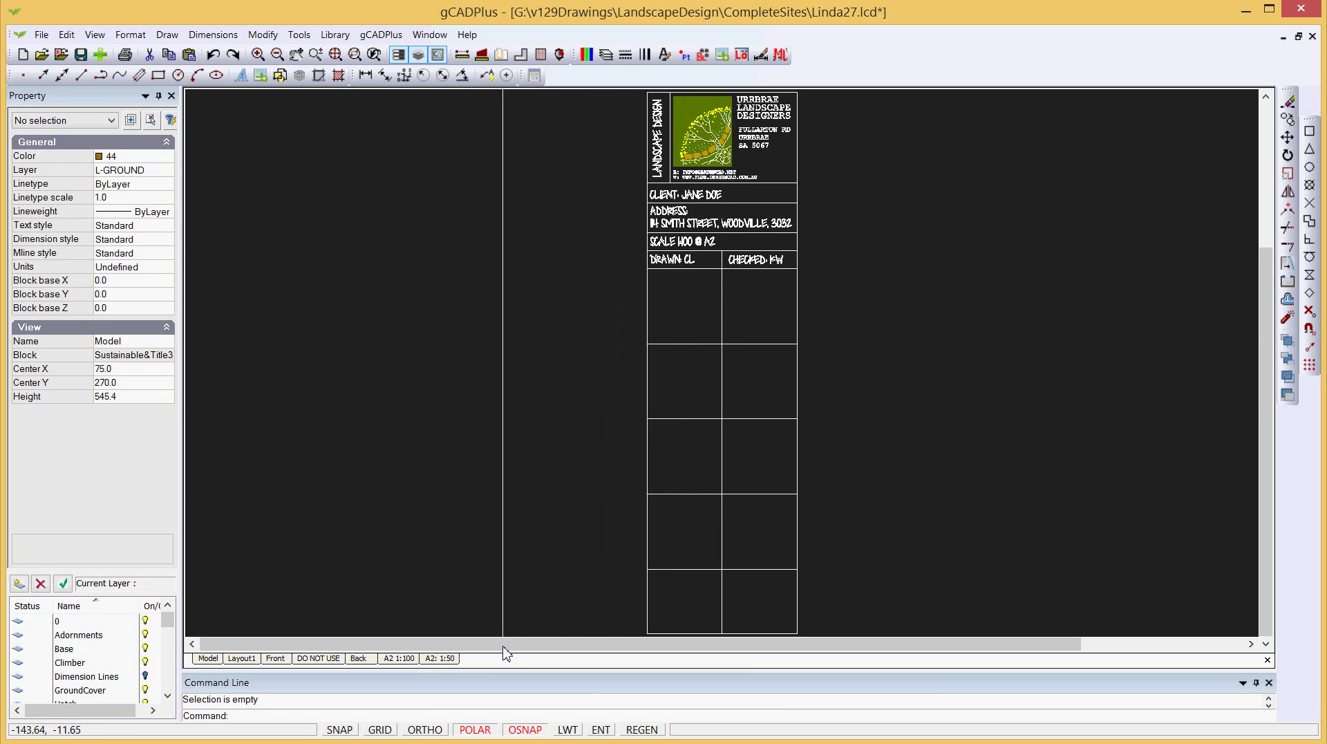
click(405, 661)
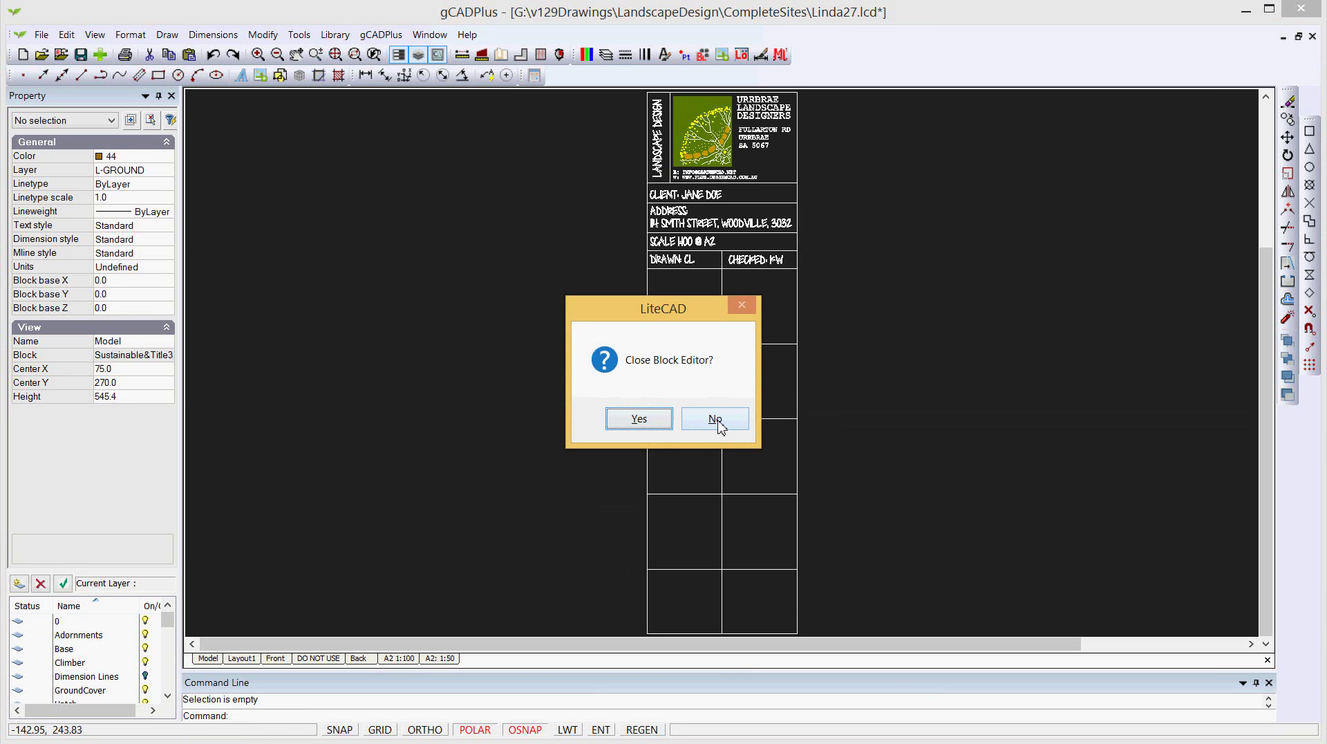
- Decline closing the block editor to keep editing the Sustainable&Title3 block
click(716, 420)
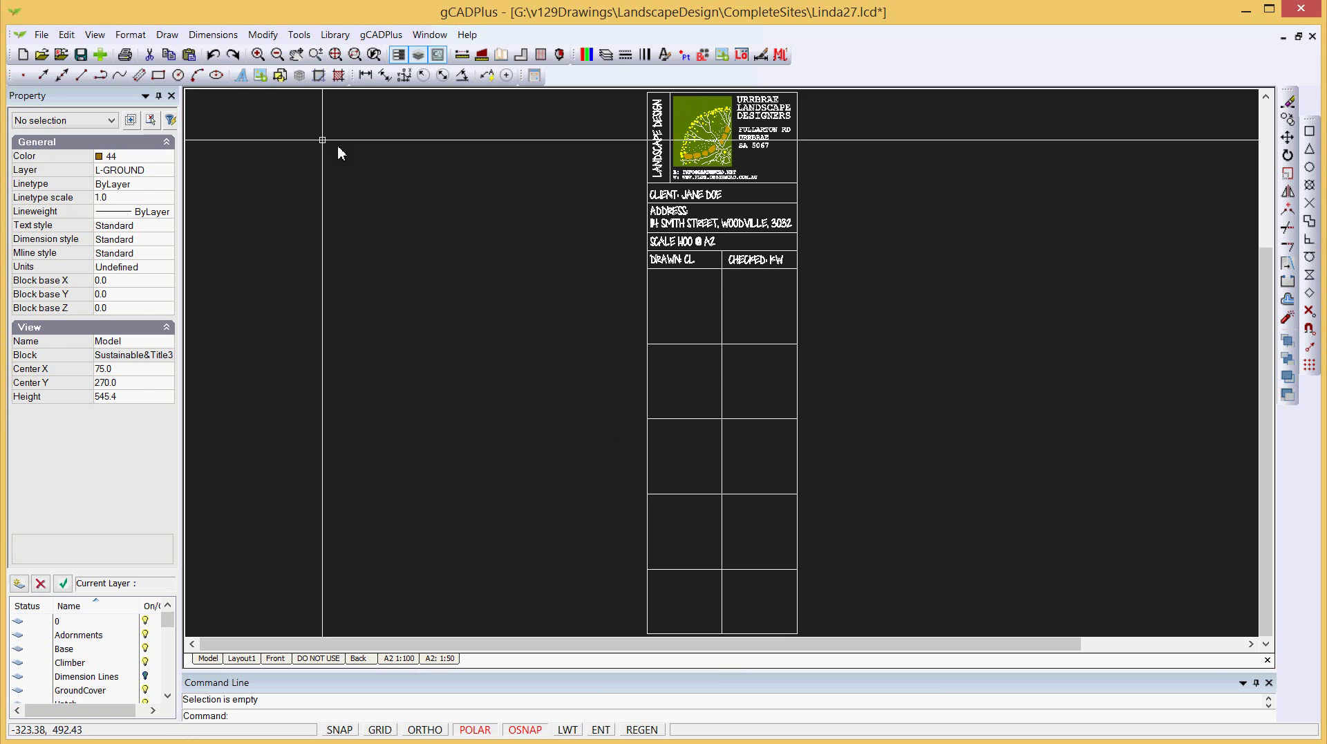
click(167, 34)
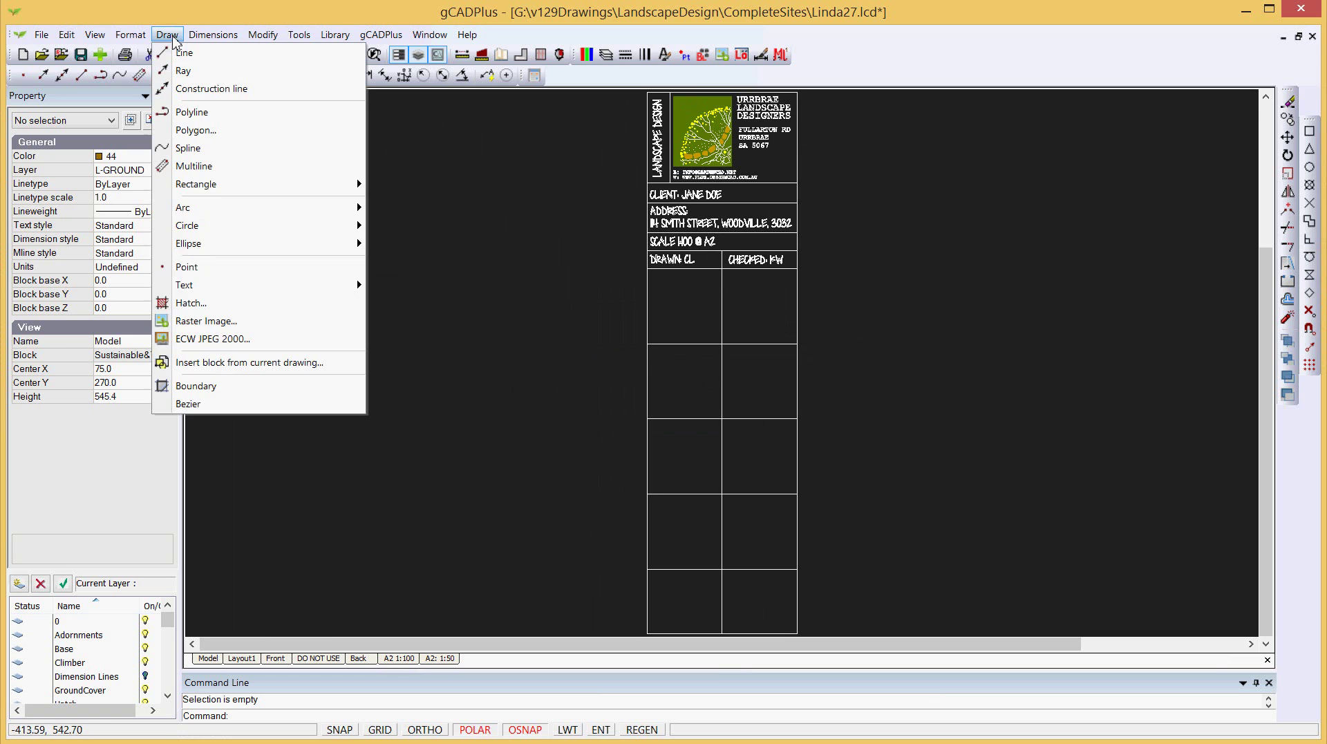
- Insert the 1-IMG_20120516_103956 flower photo into the cell under CHECKED
click(229, 323)
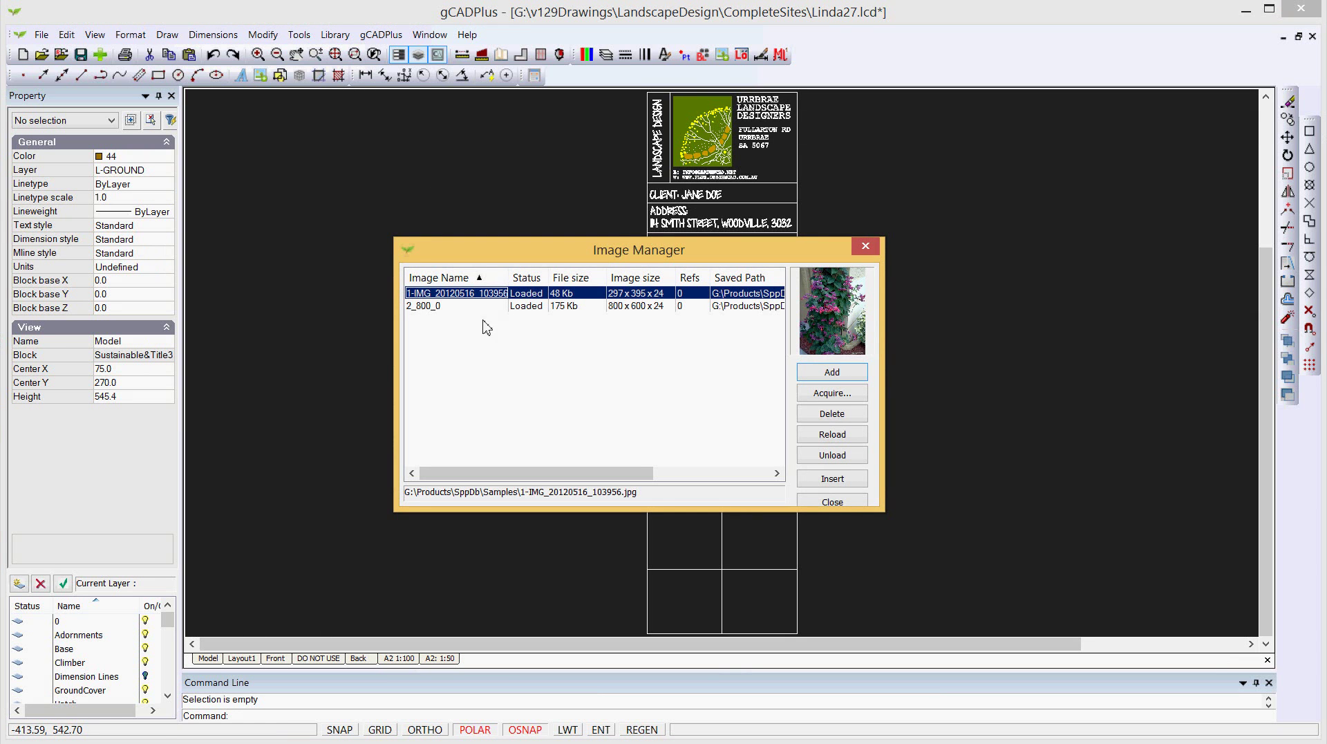
click(831, 478)
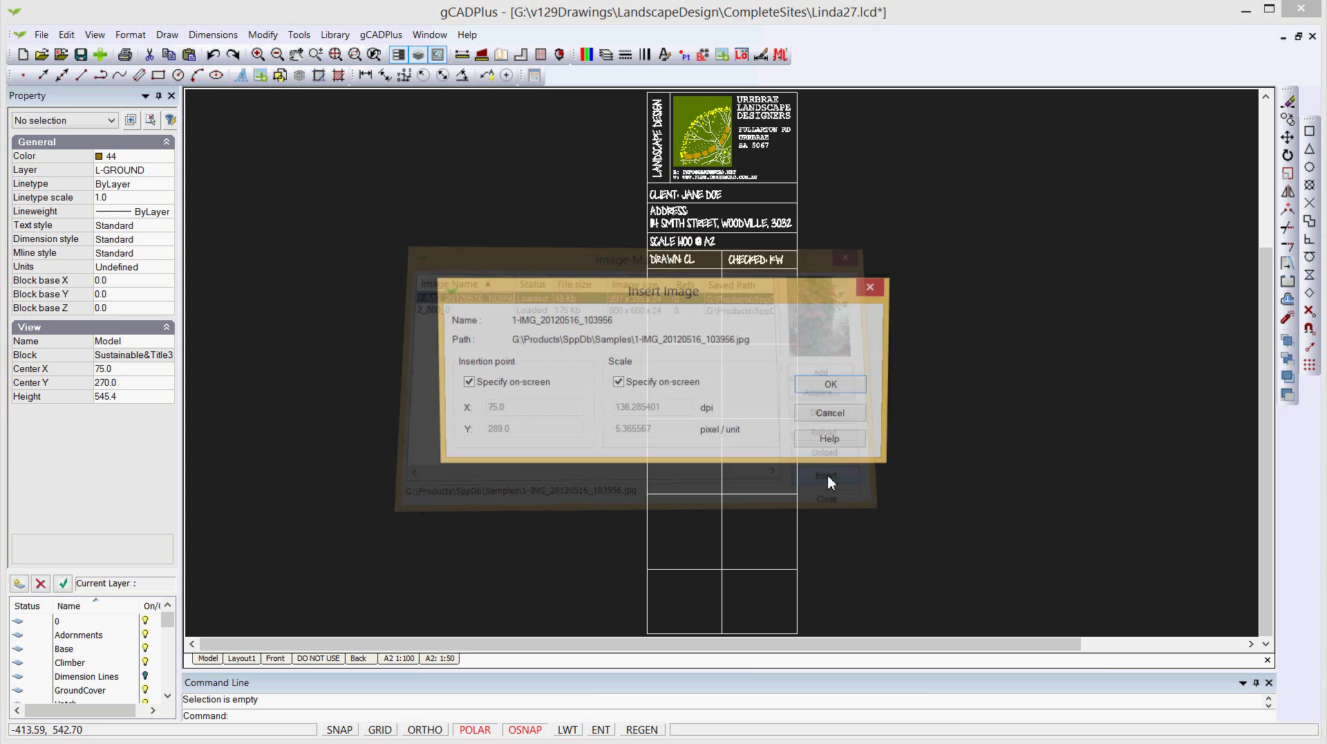
click(826, 387)
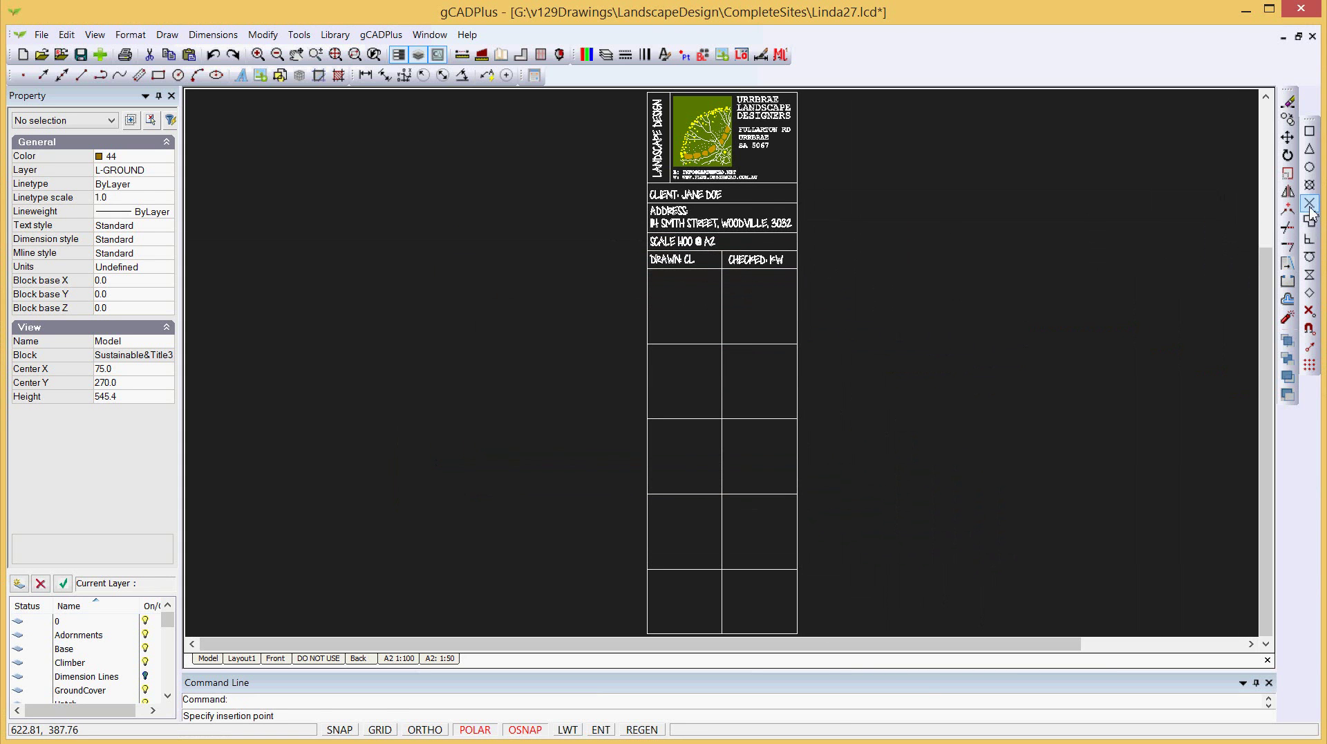
click(723, 344)
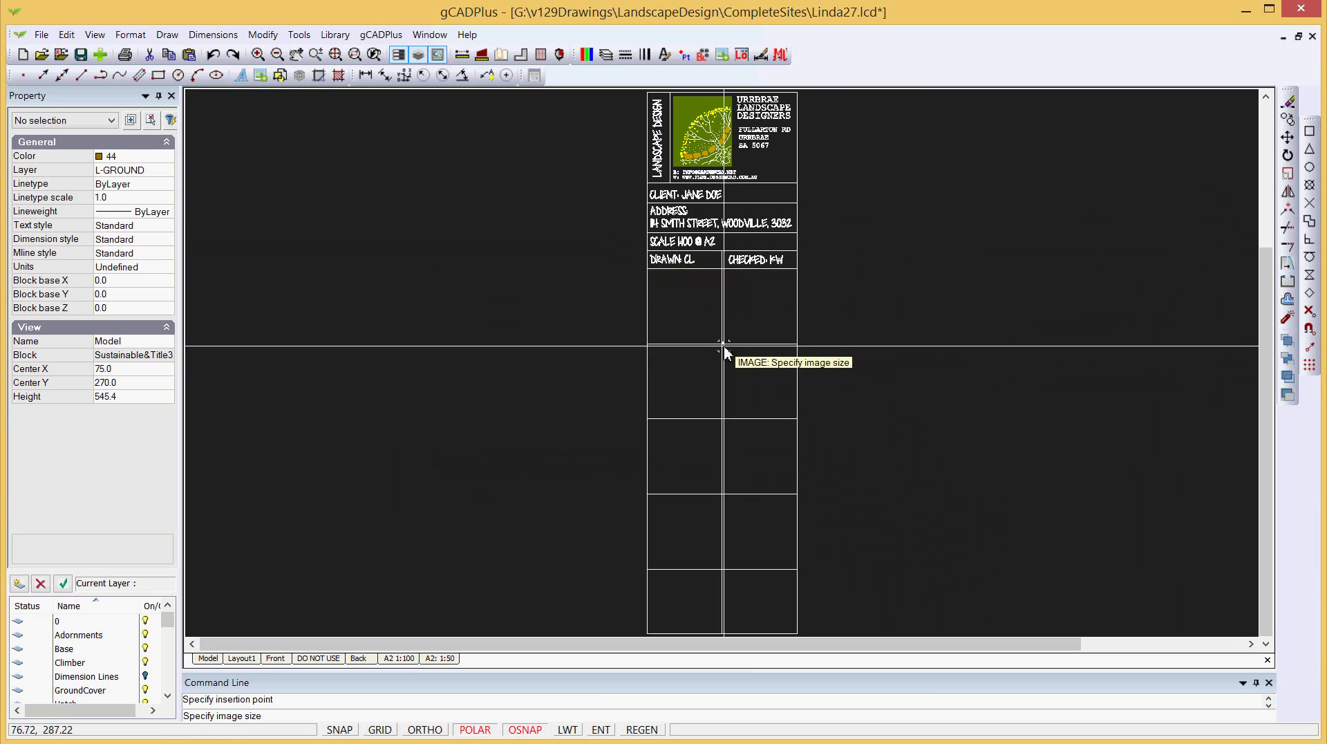
click(779, 297)
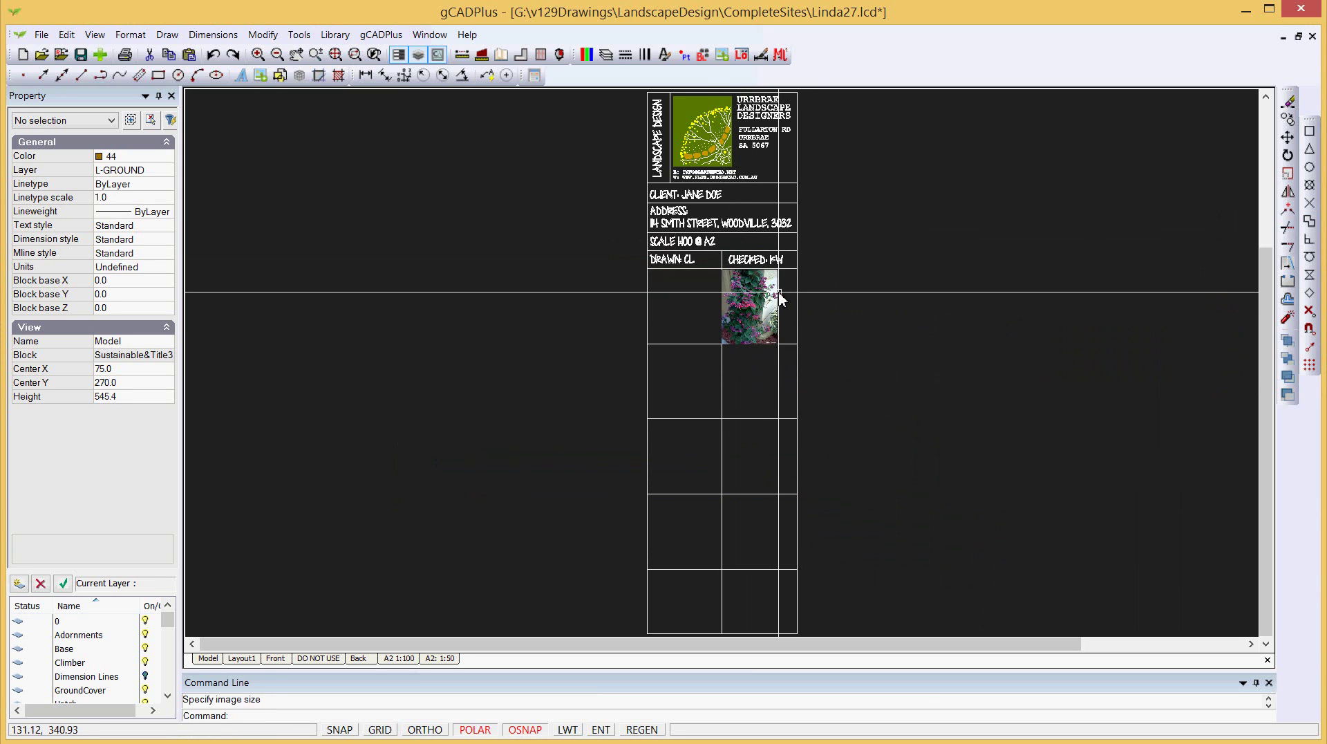
- Stretch the flower photo to 74.7 wide so it fills the cell
click(744, 332)
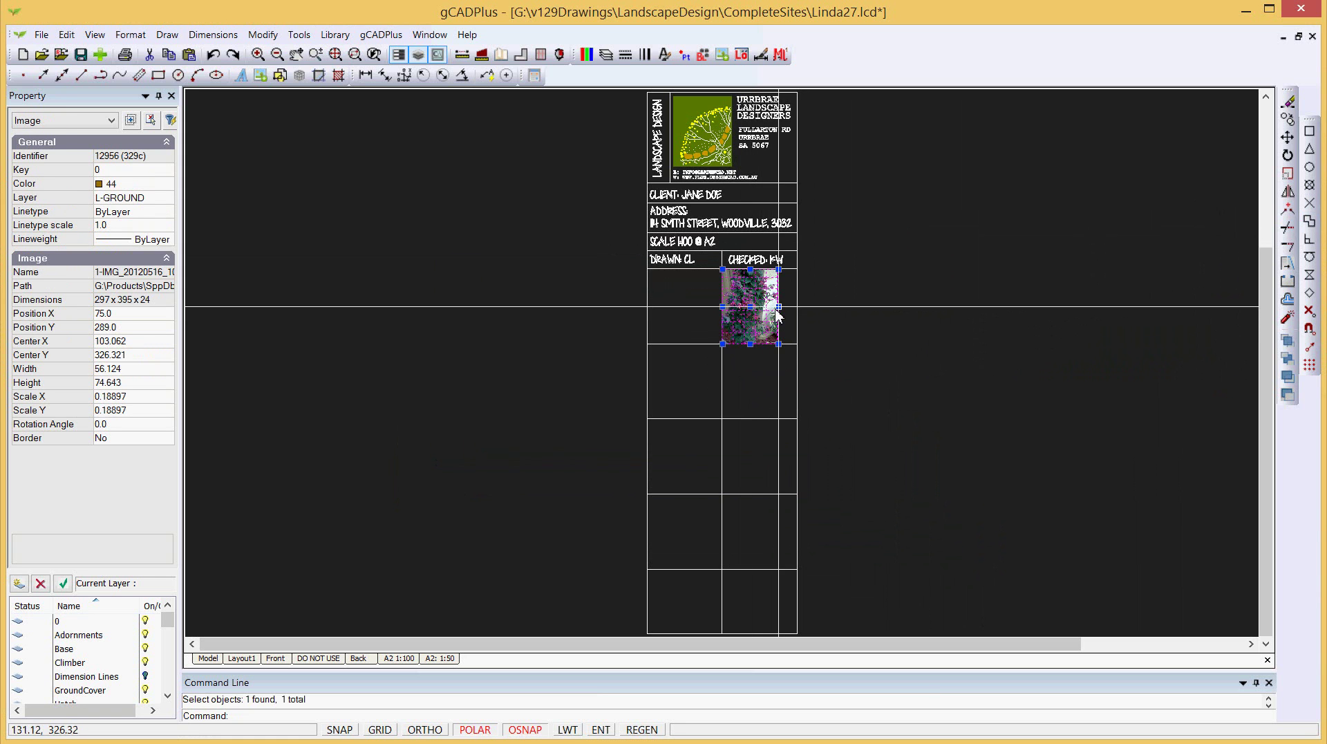
click(778, 306)
click(798, 306)
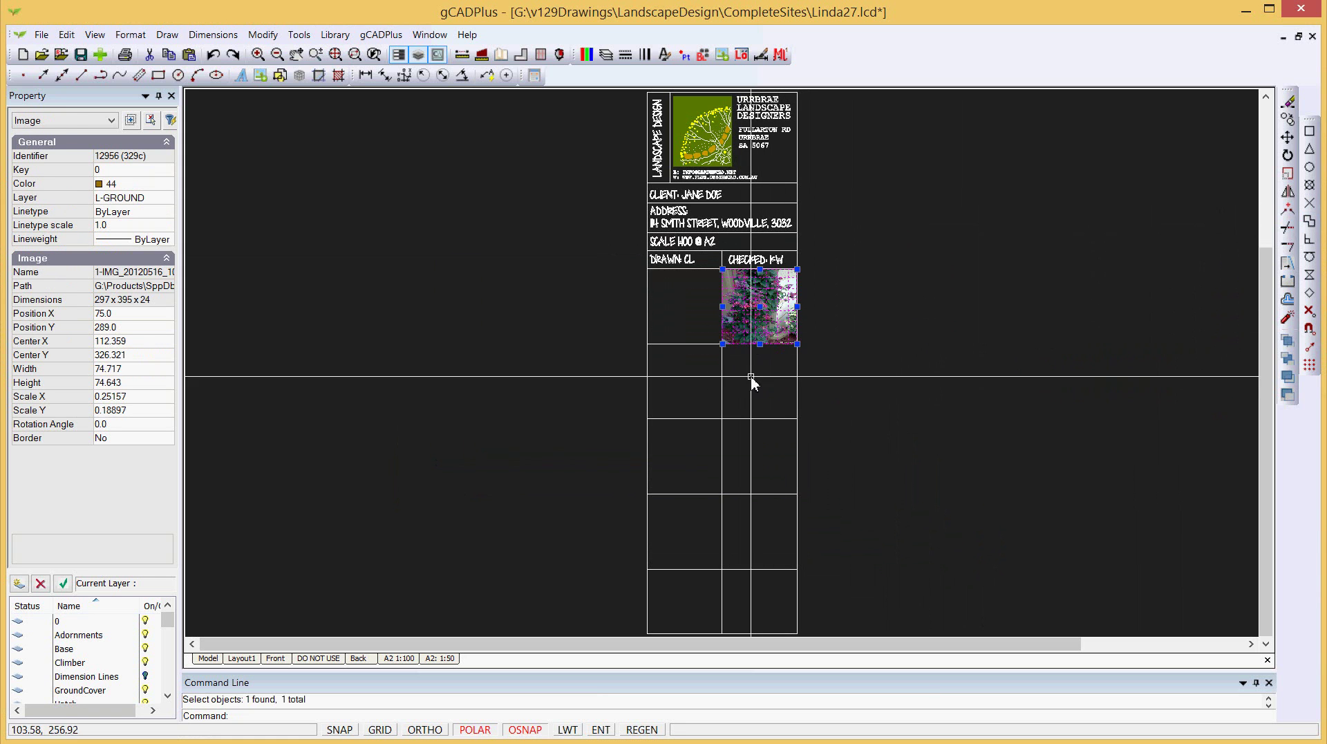
key(Escape)
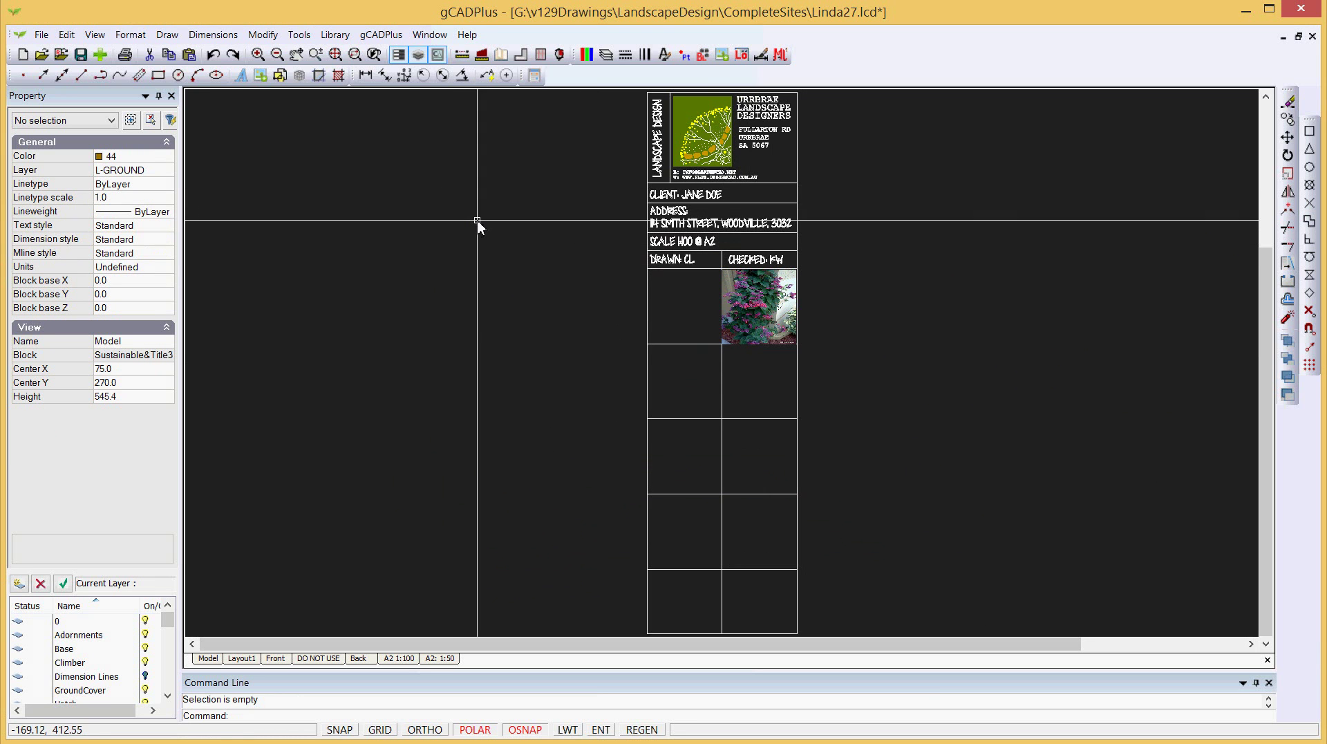
- Insert the 2_800_0 garden photo into the title block with Repeat IMAGE
right_click(381, 188)
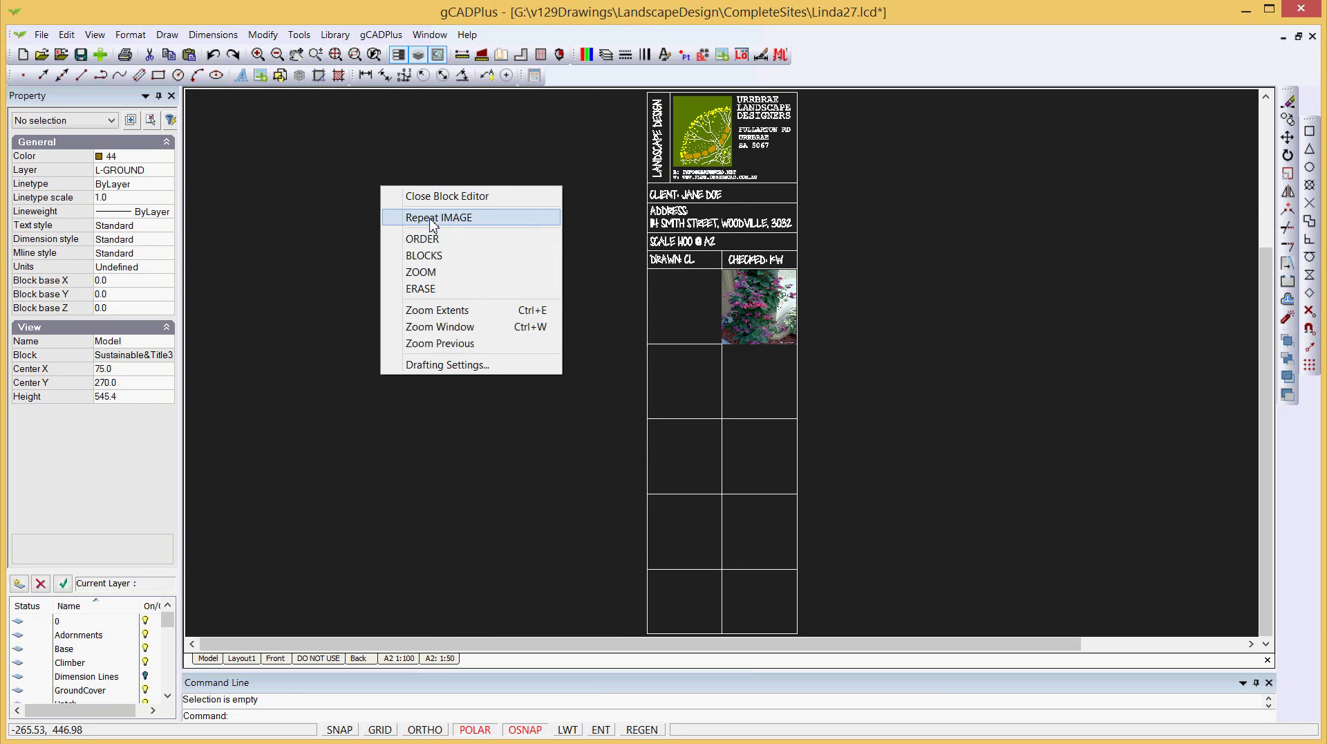
click(431, 218)
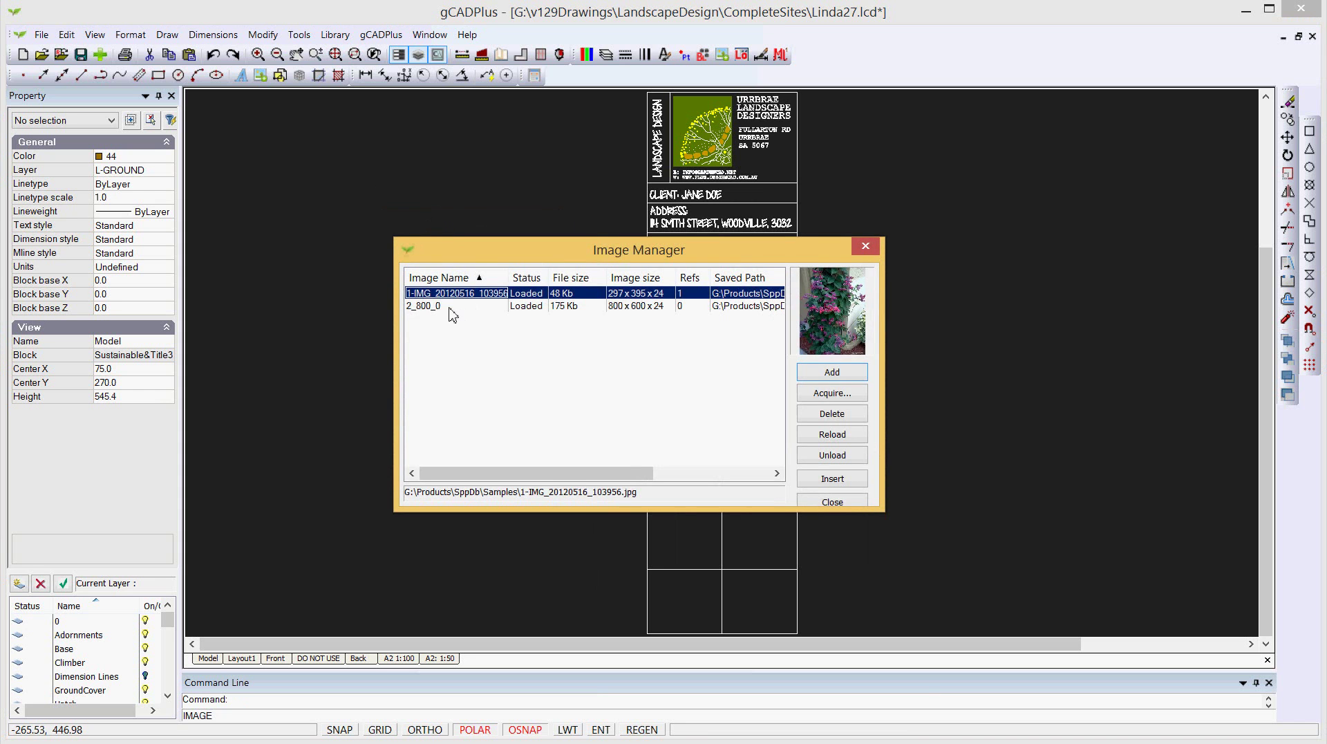
click(451, 308)
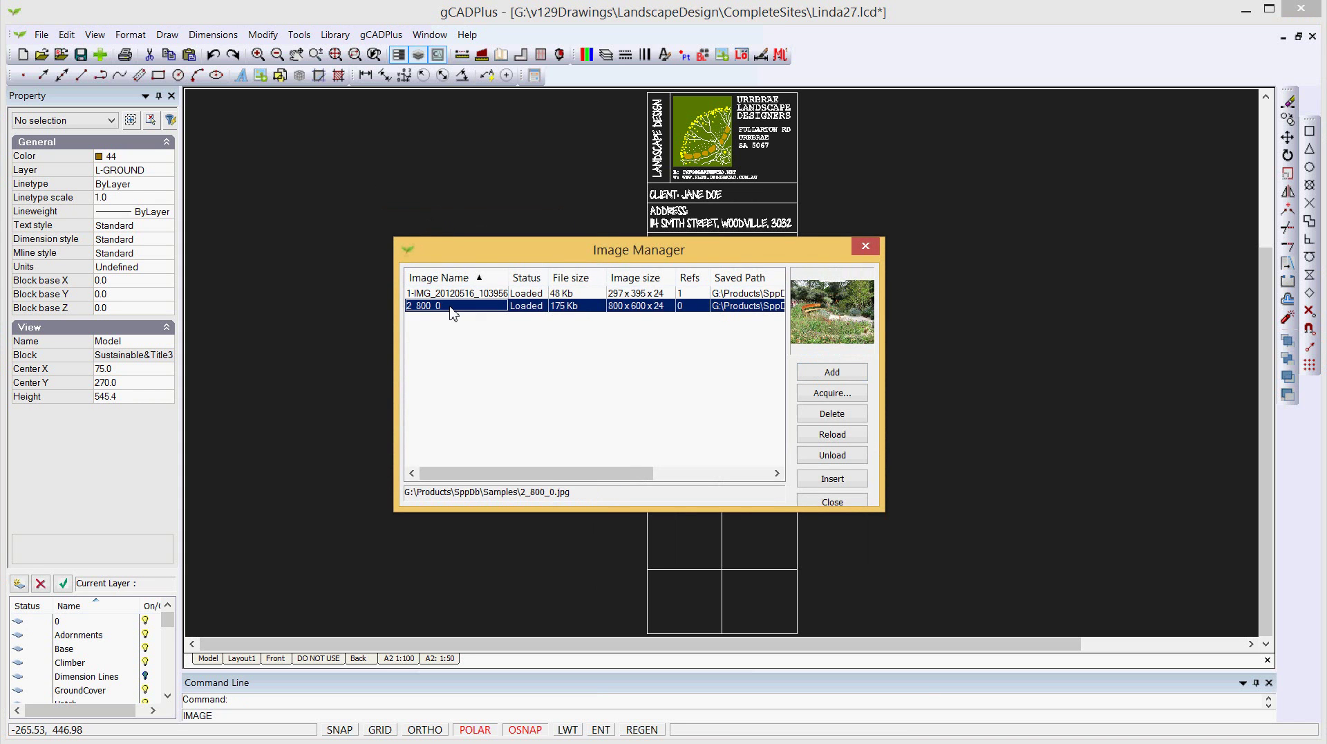
click(838, 478)
click(833, 384)
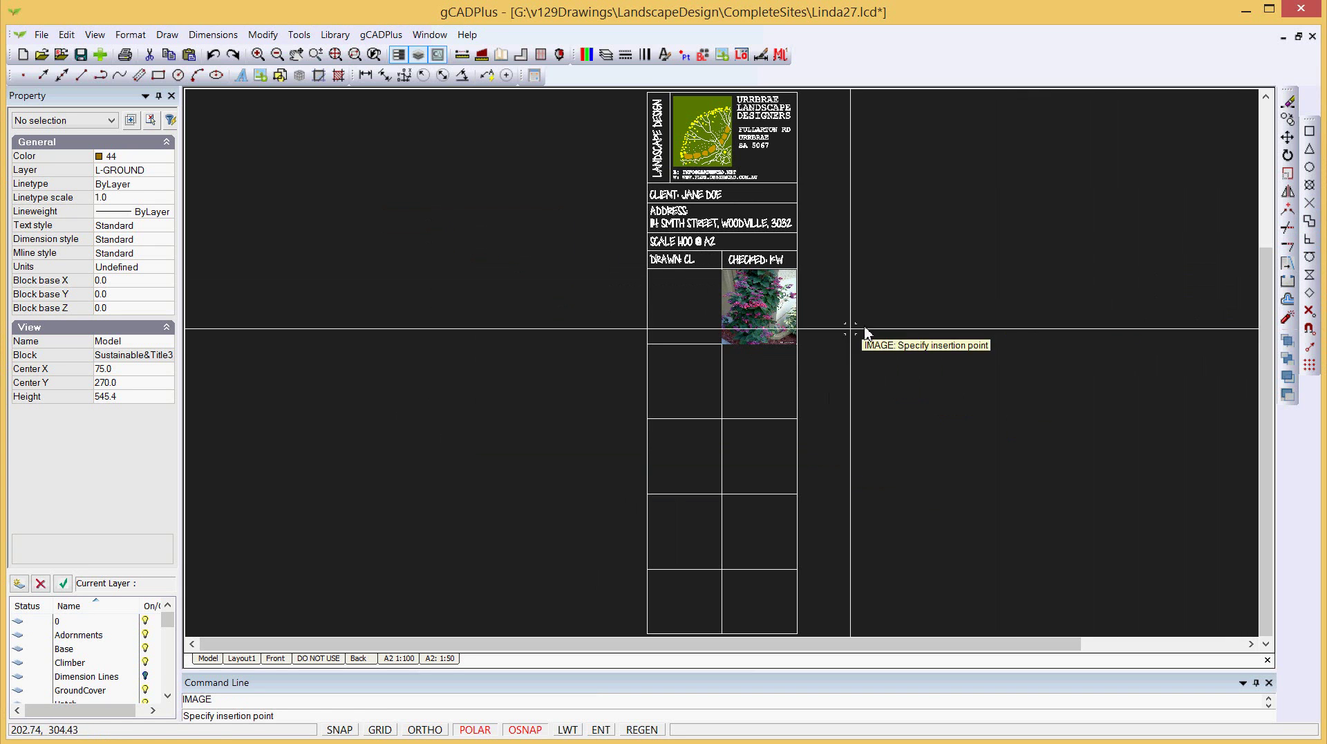
click(647, 343)
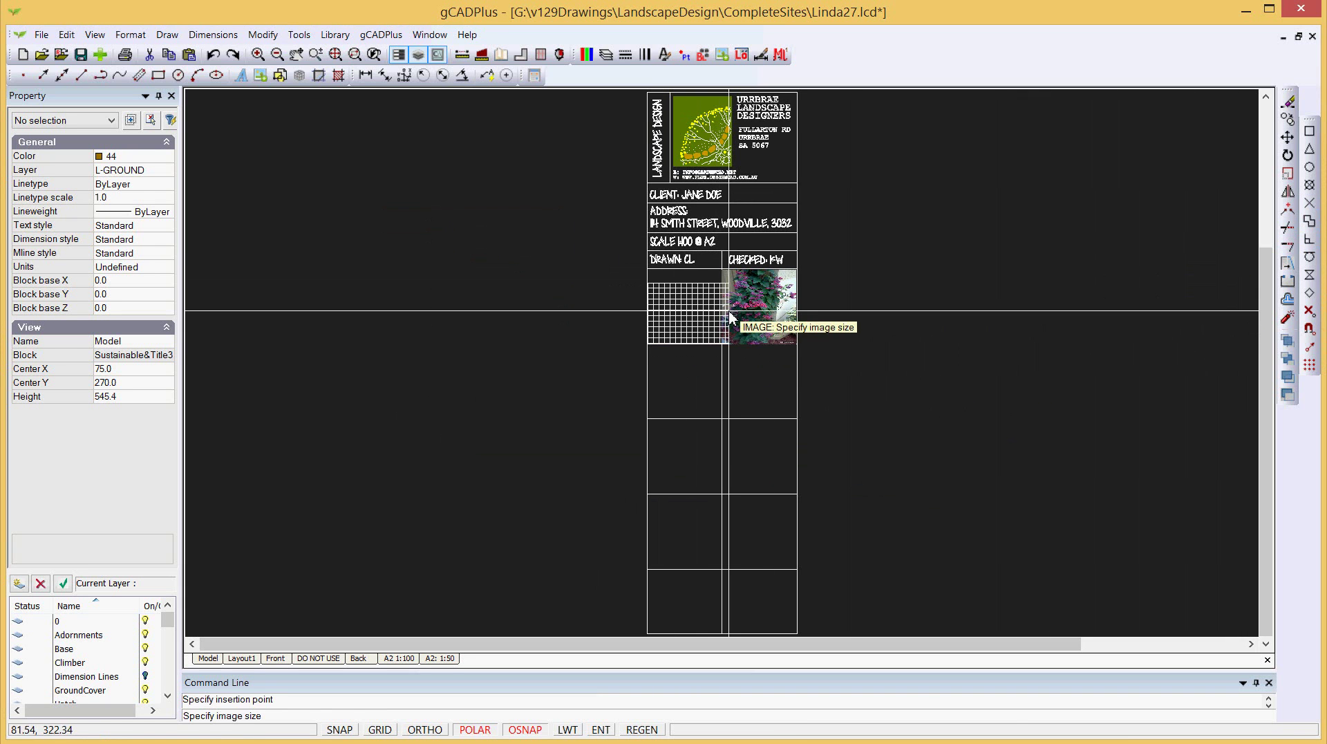
click(747, 309)
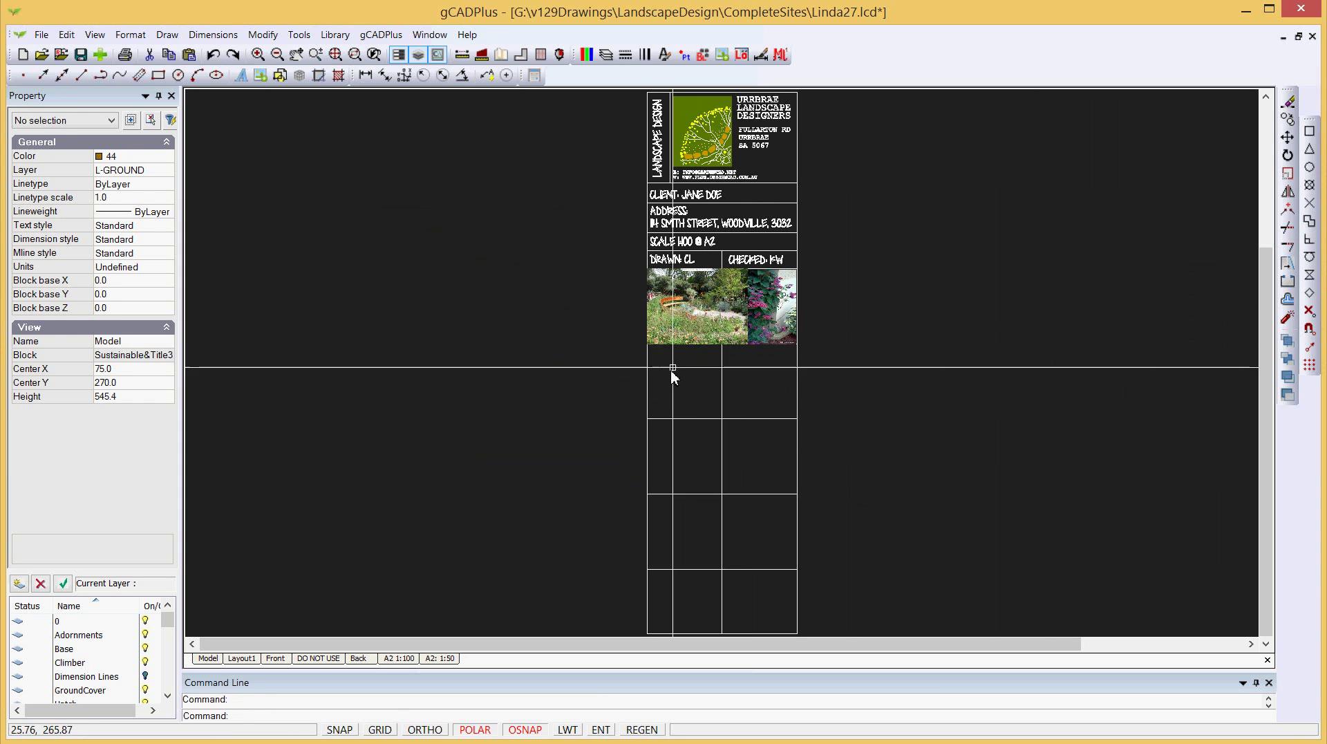
- Enlarge the garden photo to 148.657 wide across both columns, just below the flower photo
click(674, 318)
click(698, 307)
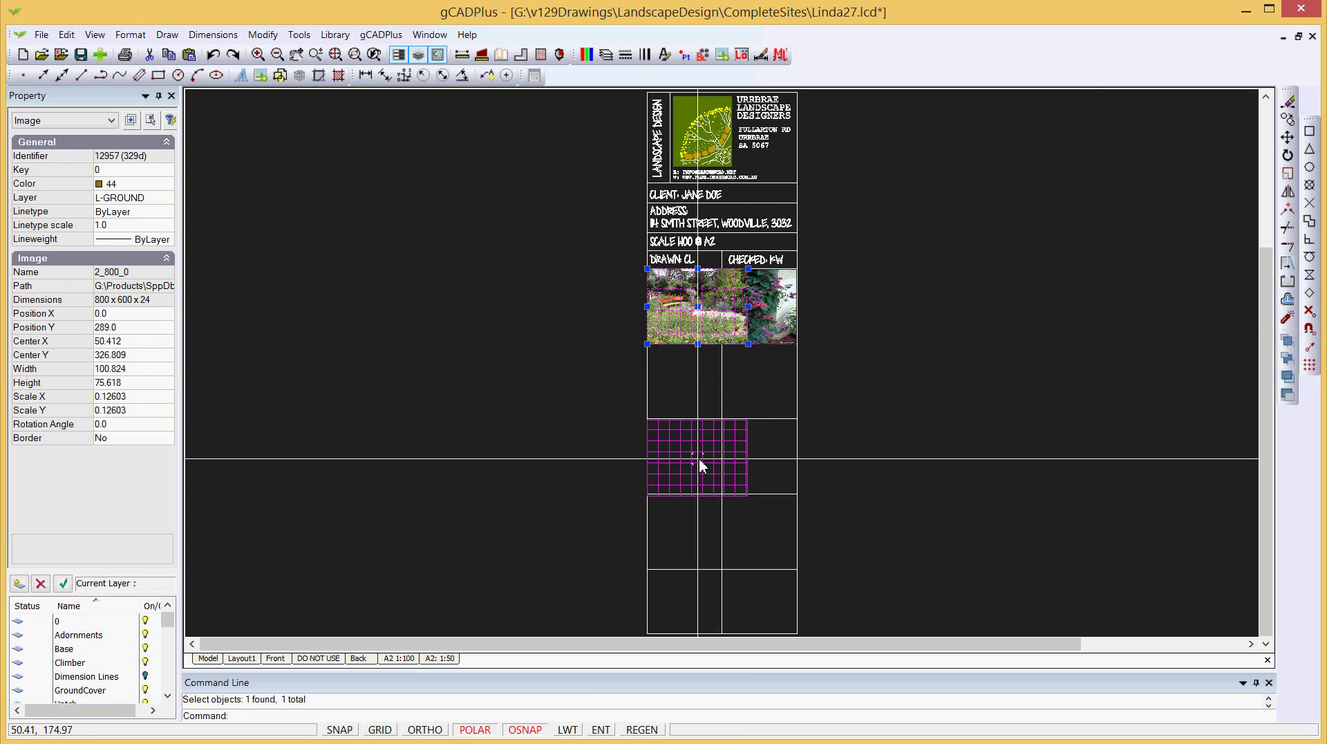
click(698, 456)
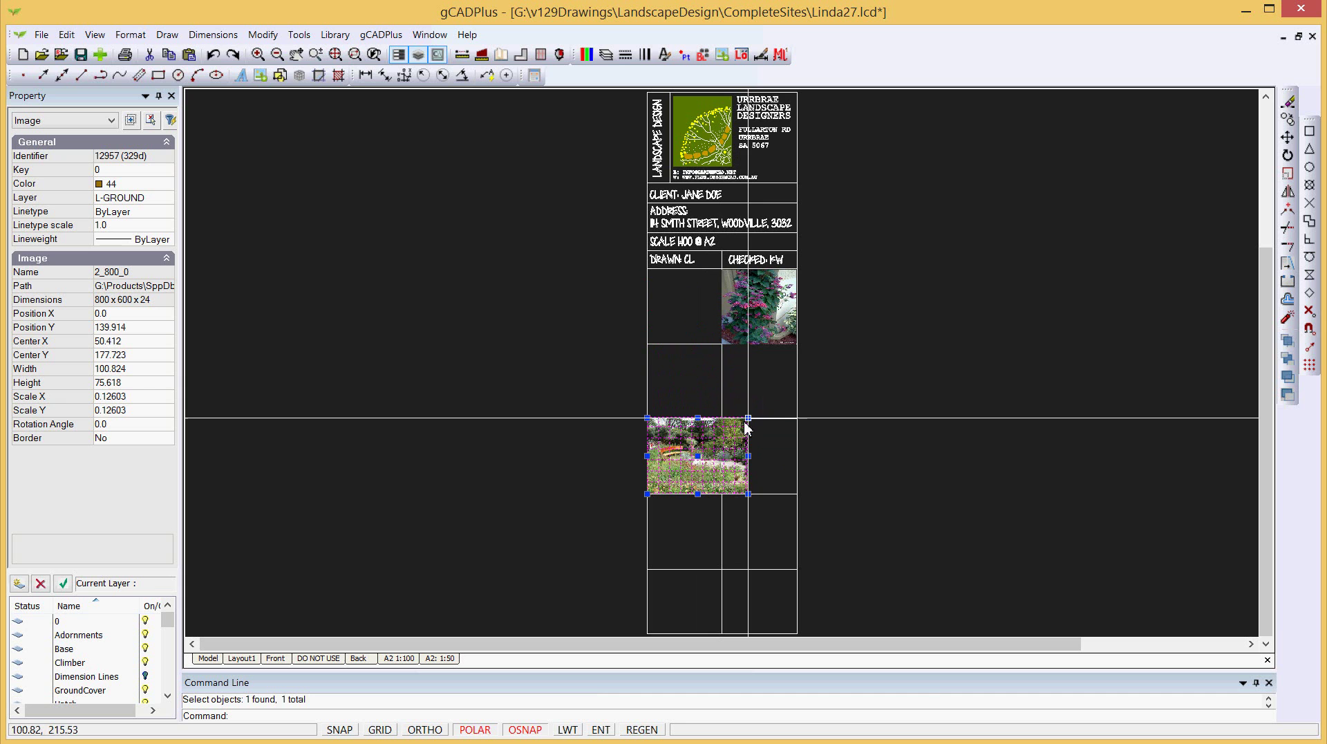
click(748, 419)
click(796, 381)
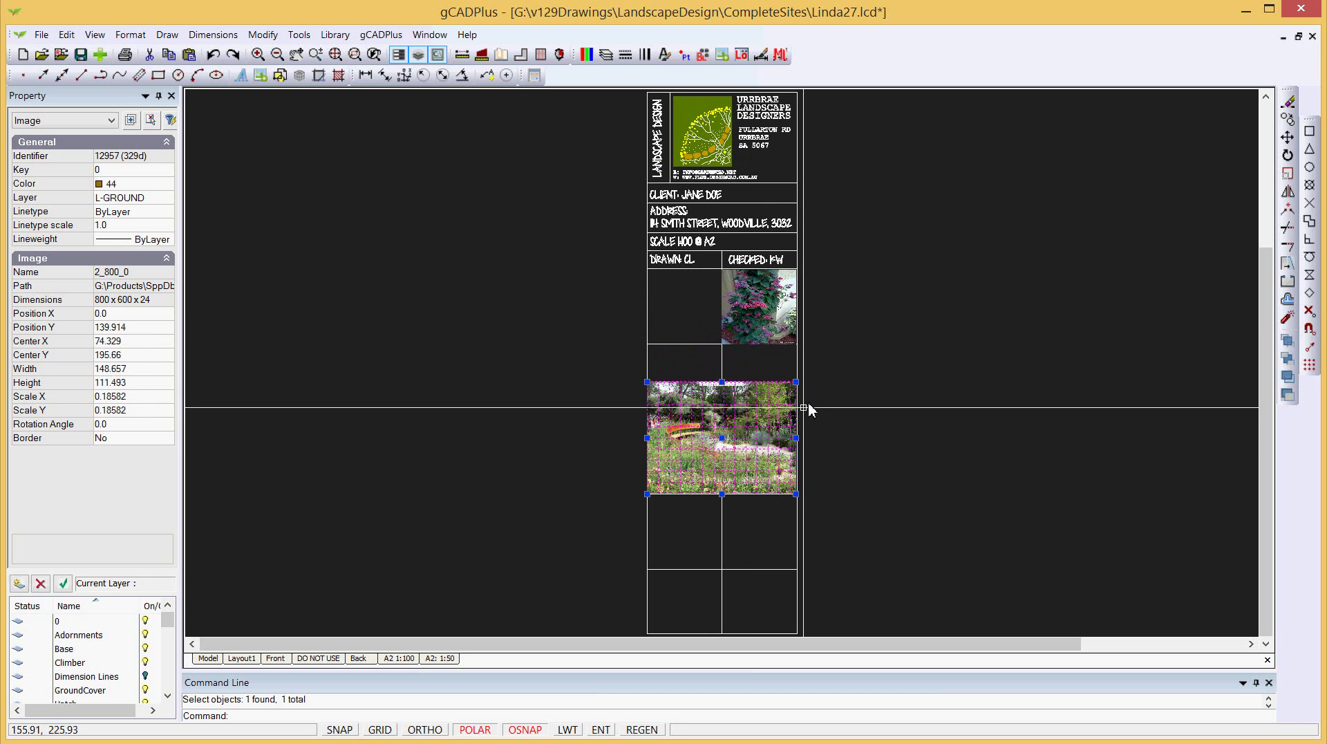
click(722, 437)
click(722, 401)
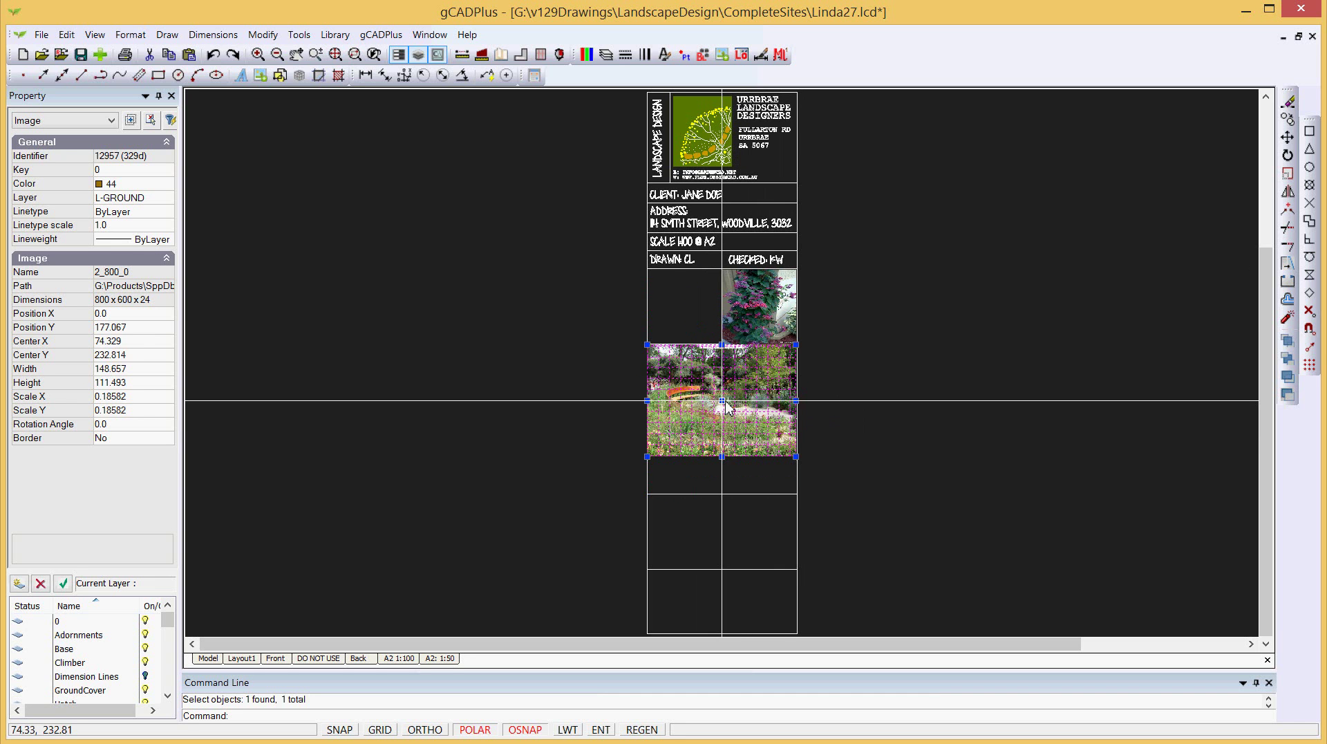
key(Escape)
- Close the block editor, unselect all, and view the whole A2 1:100 sheet with both photos
right_click(850, 382)
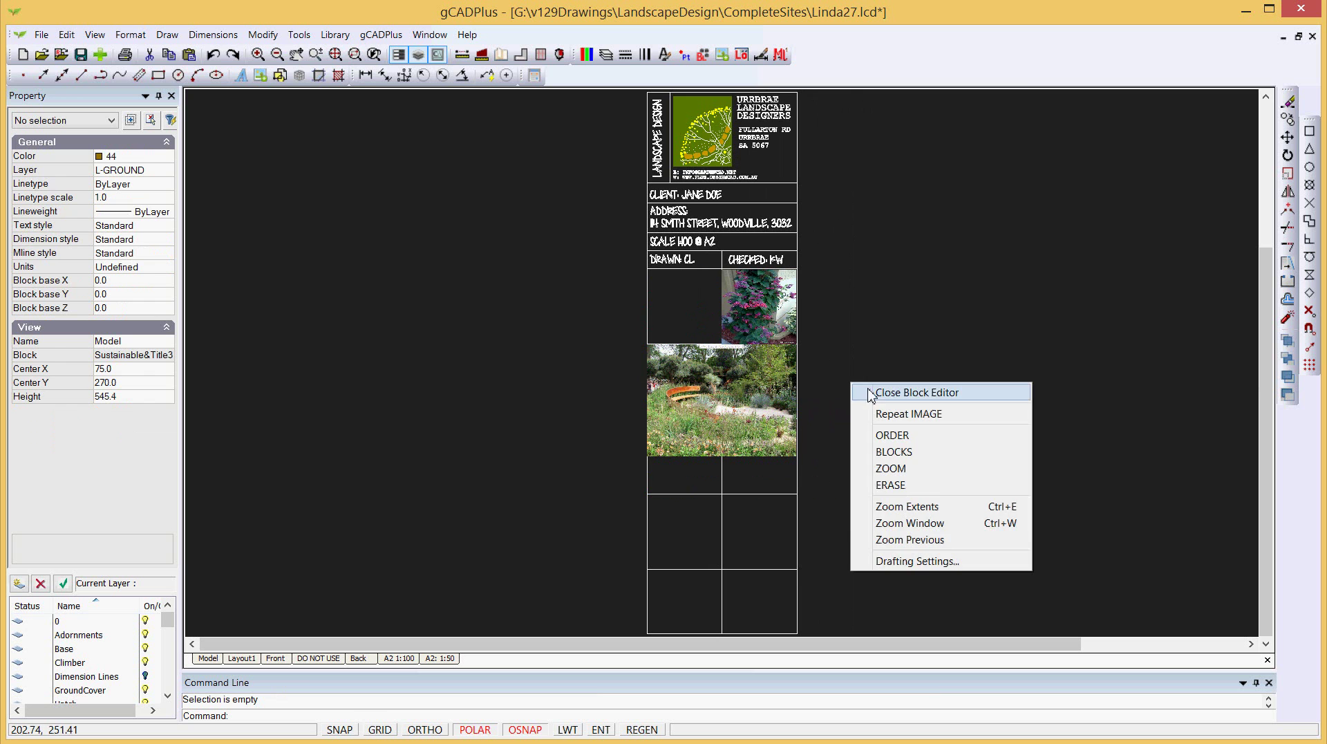
click(894, 395)
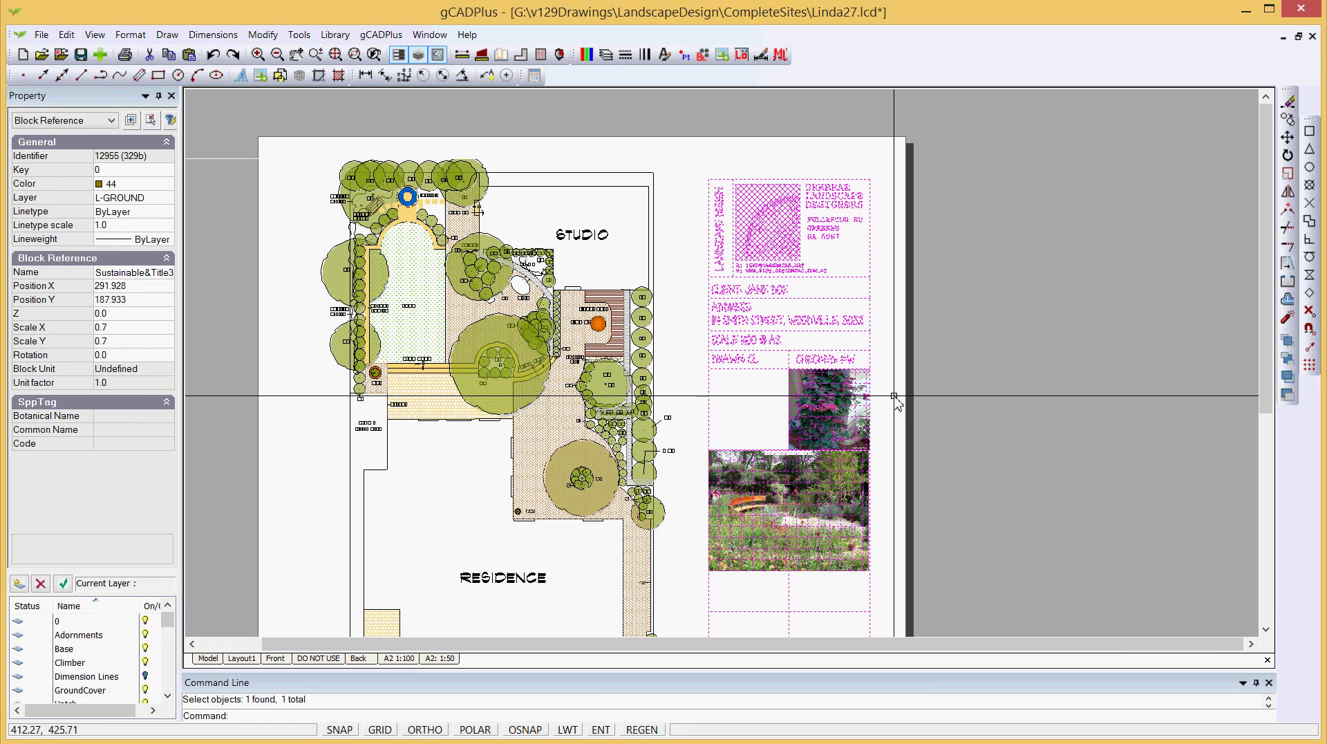
right_click(939, 399)
click(988, 425)
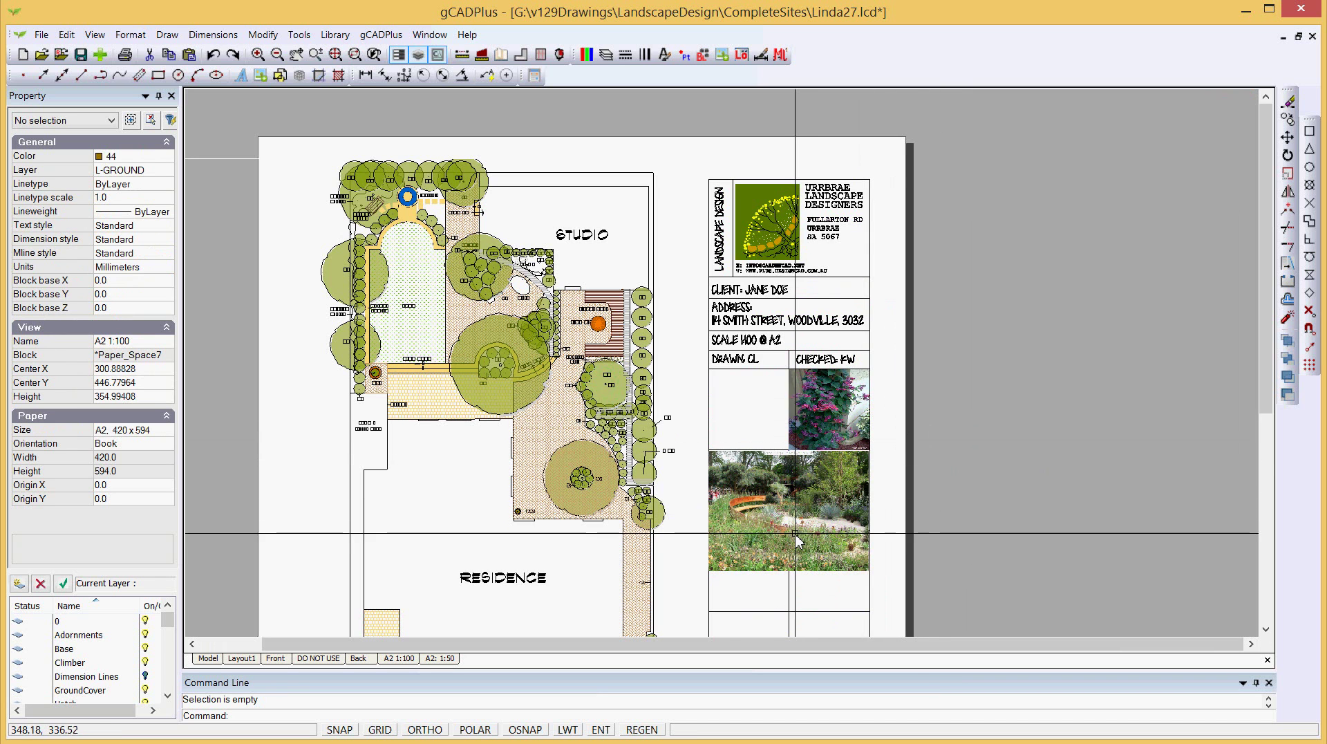
scroll(800, 529, down, 3)
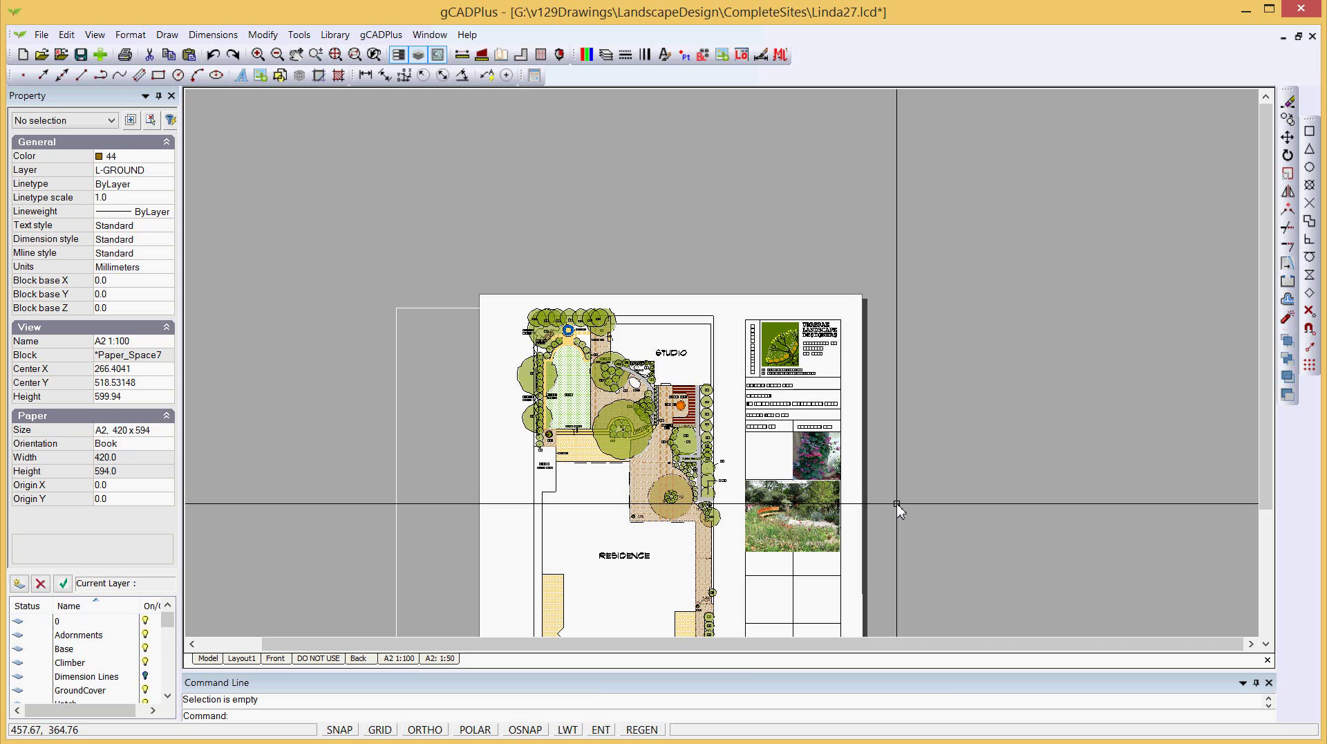
middle_drag(916, 513, 916, 246)
scroll(769, 299, up, 3)
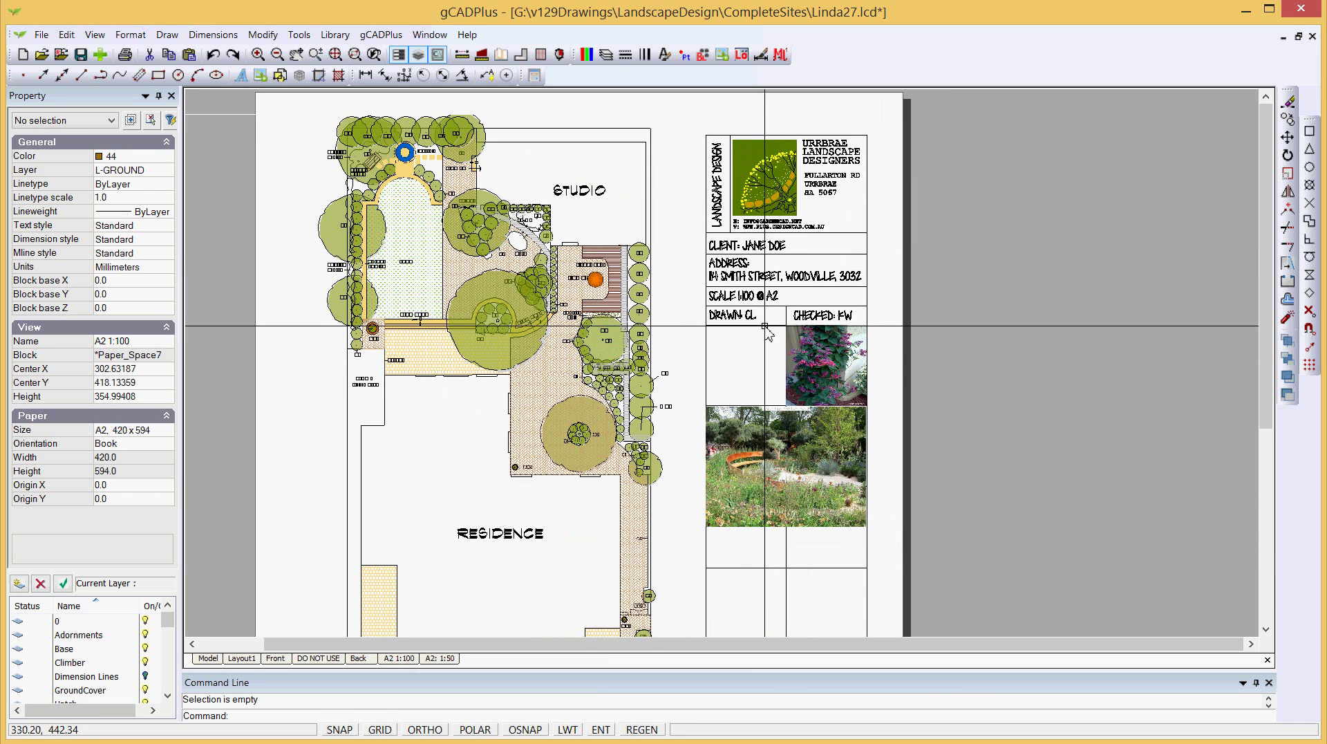
scroll(767, 327, down, 1)
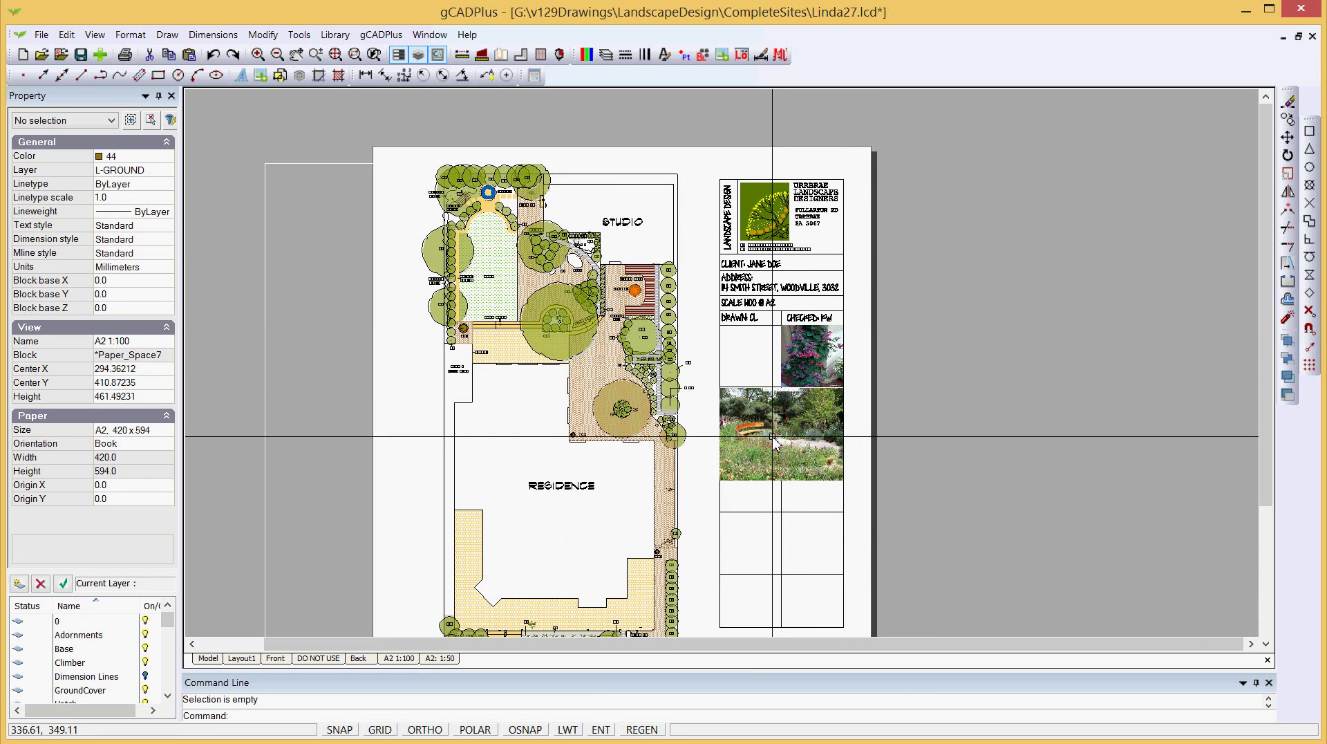
click(442, 659)
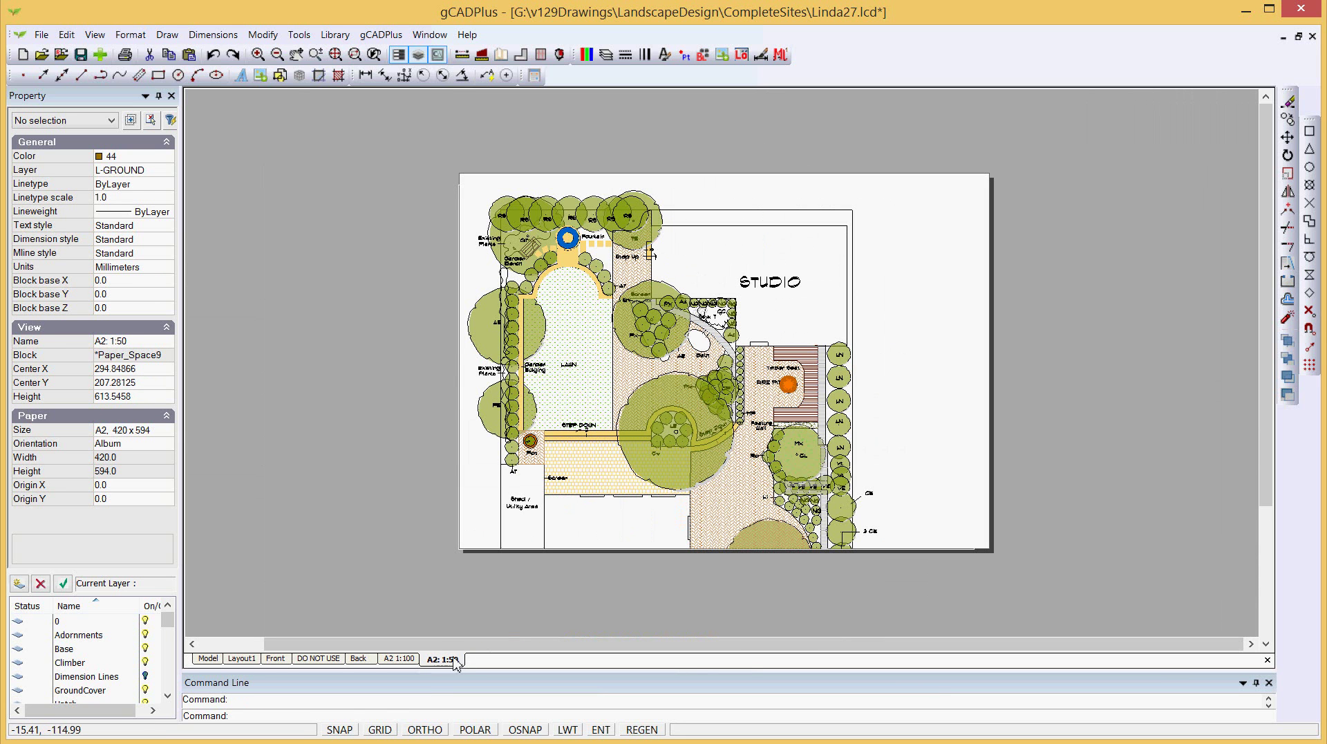
click(401, 659)
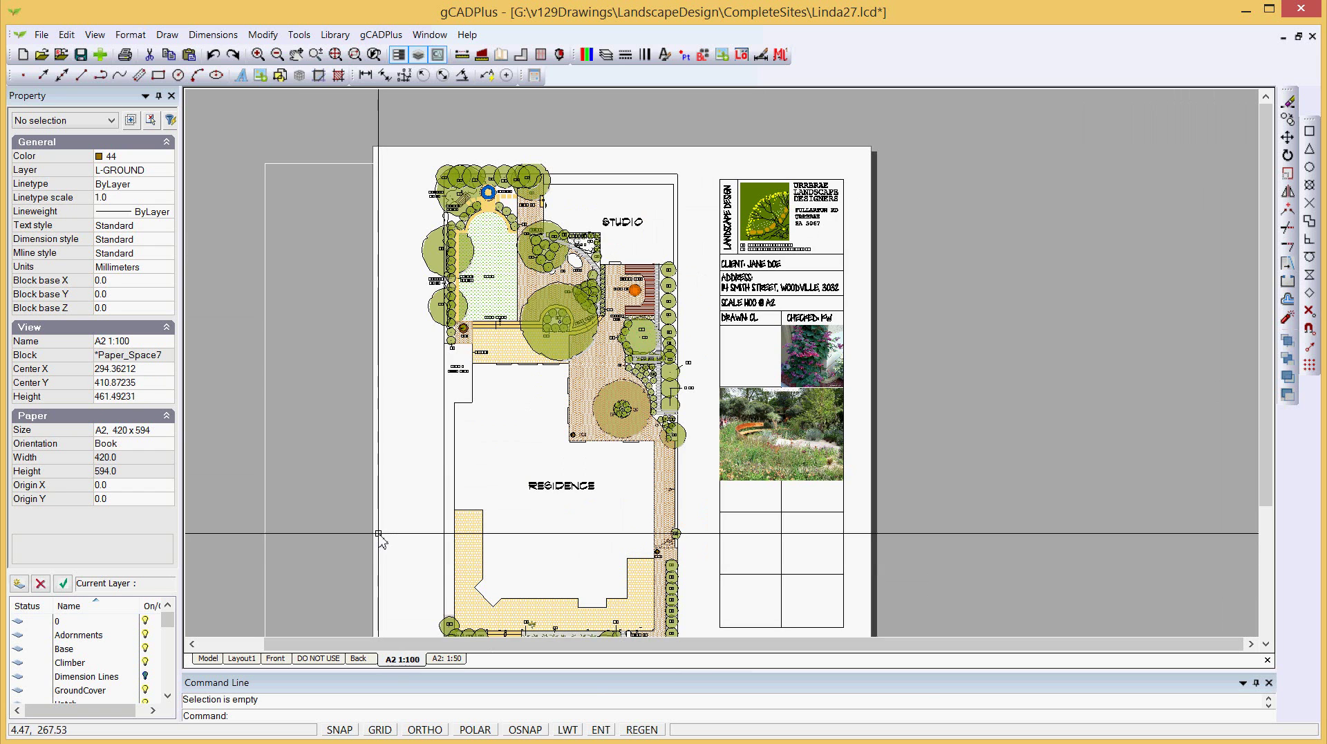